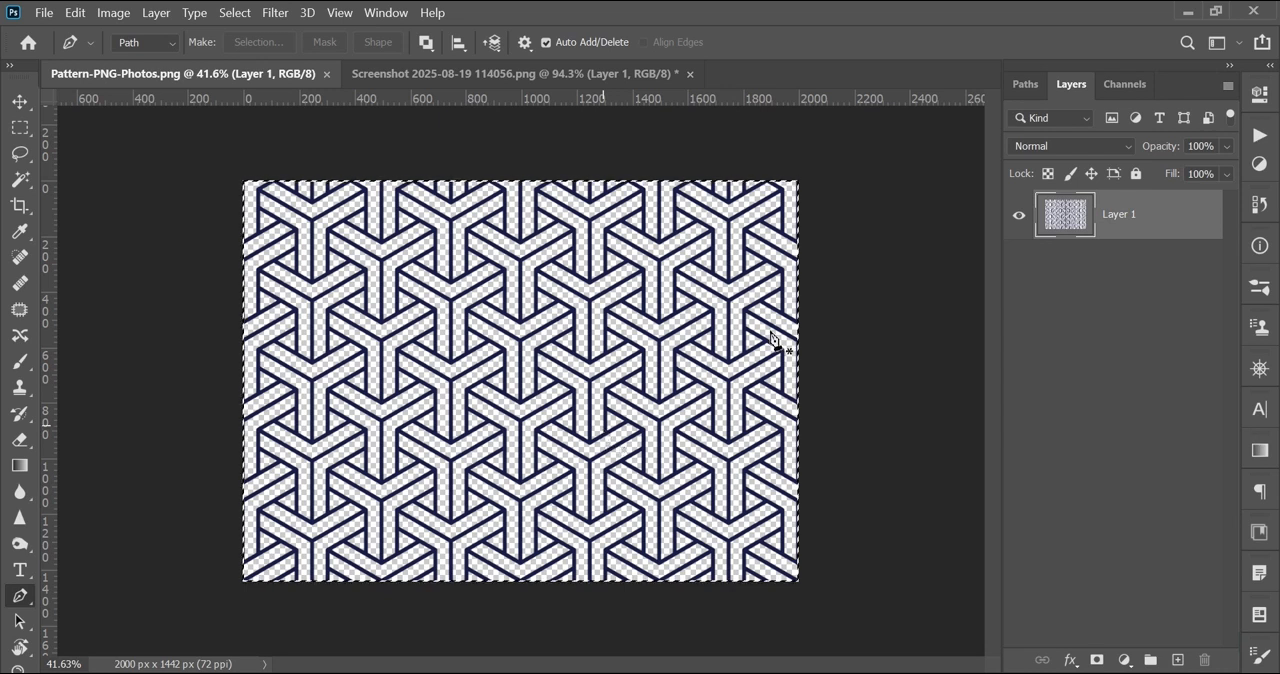
right_click(518, 325)
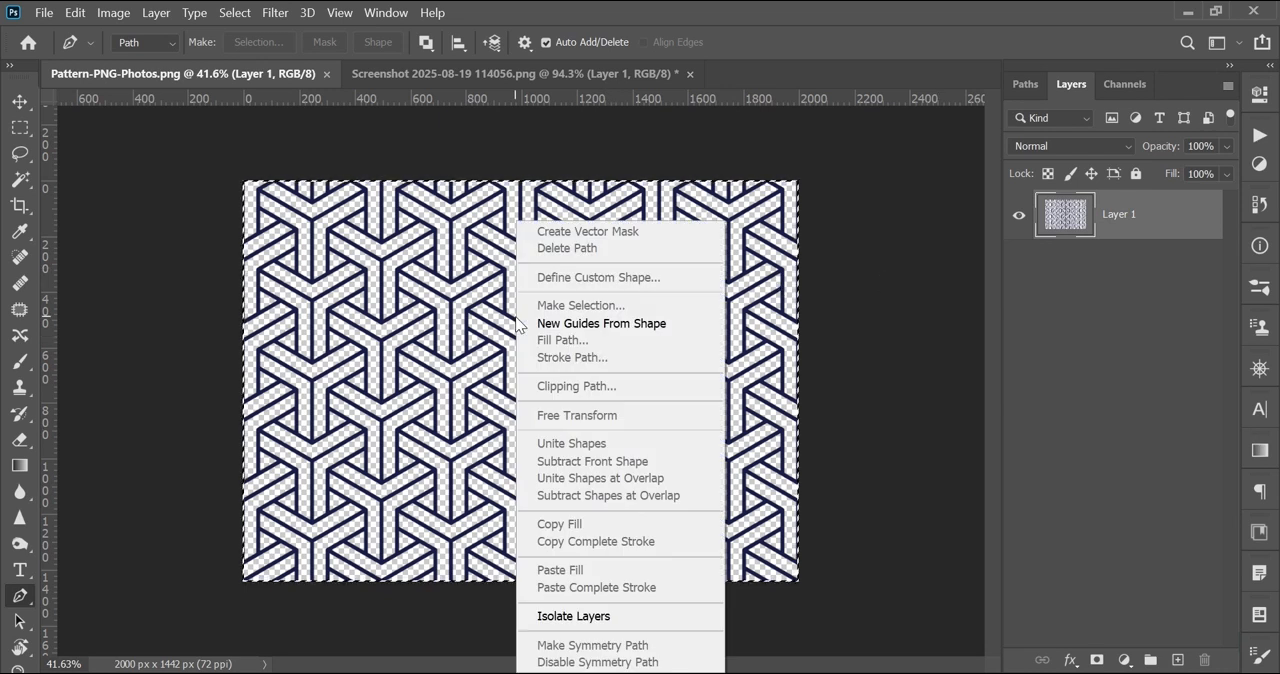
left_click(1128, 321)
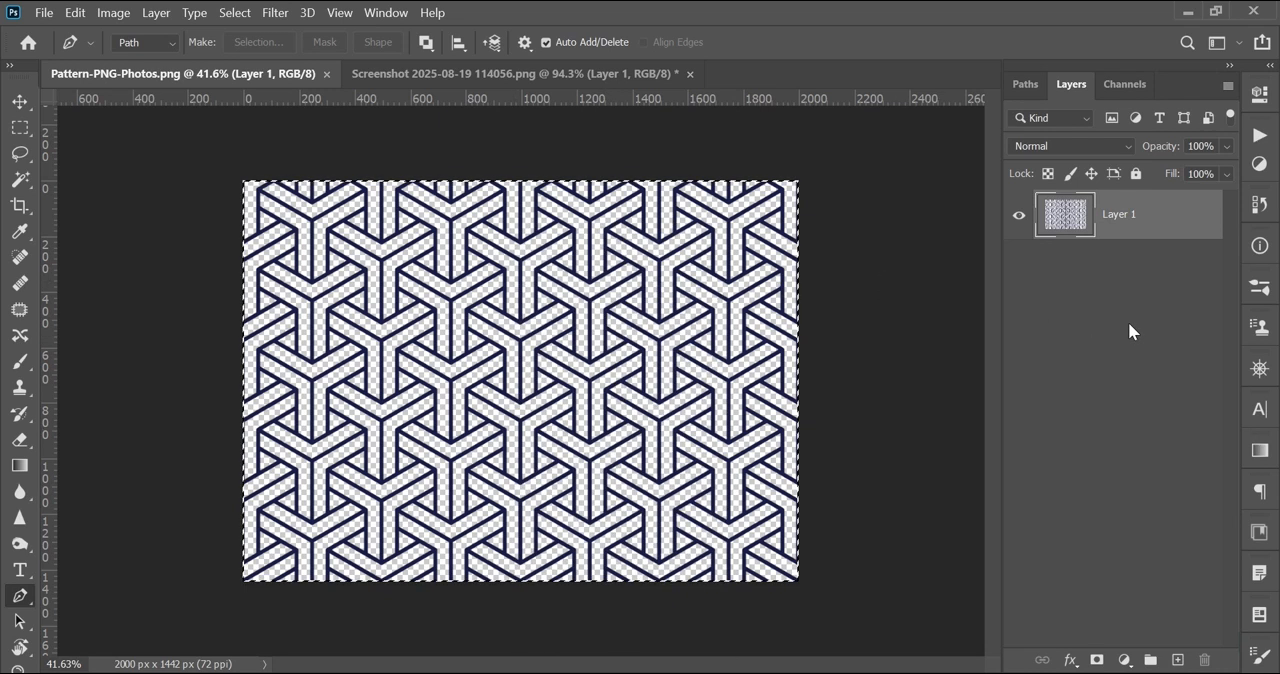
Step: In the delivery man document, add a new layer above Layer 1 and name it "pattren"
left_click(507, 76)
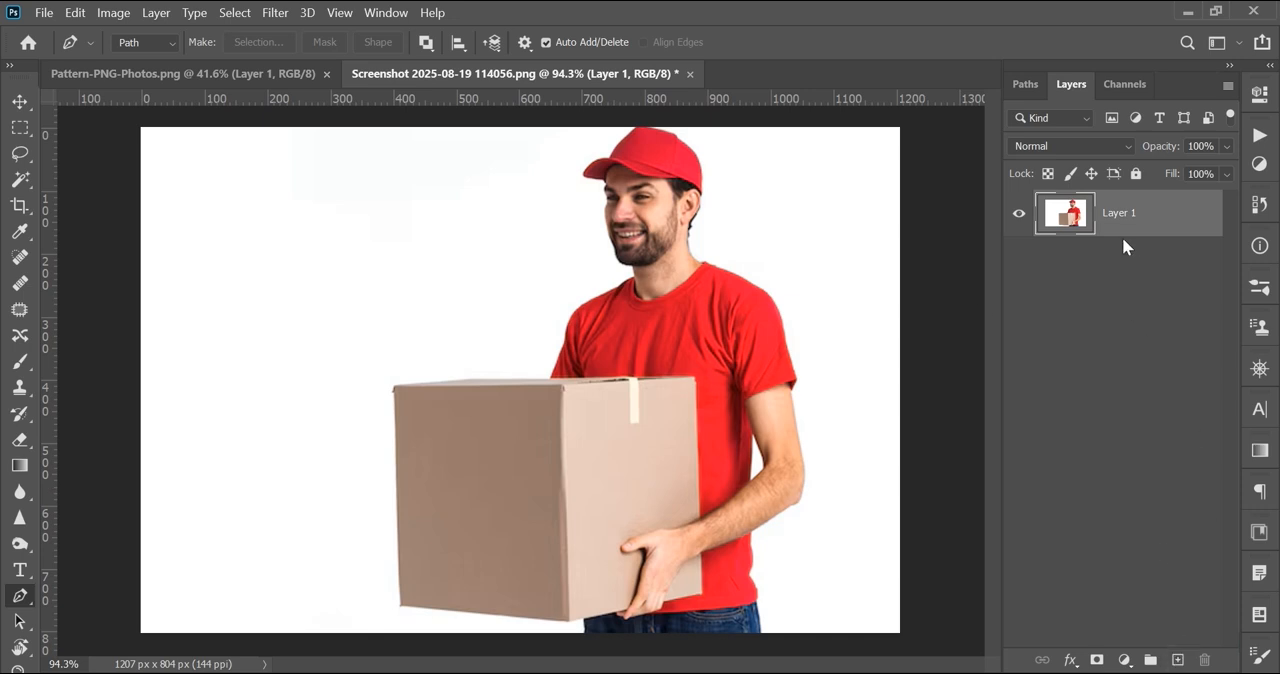
left_click(1176, 661)
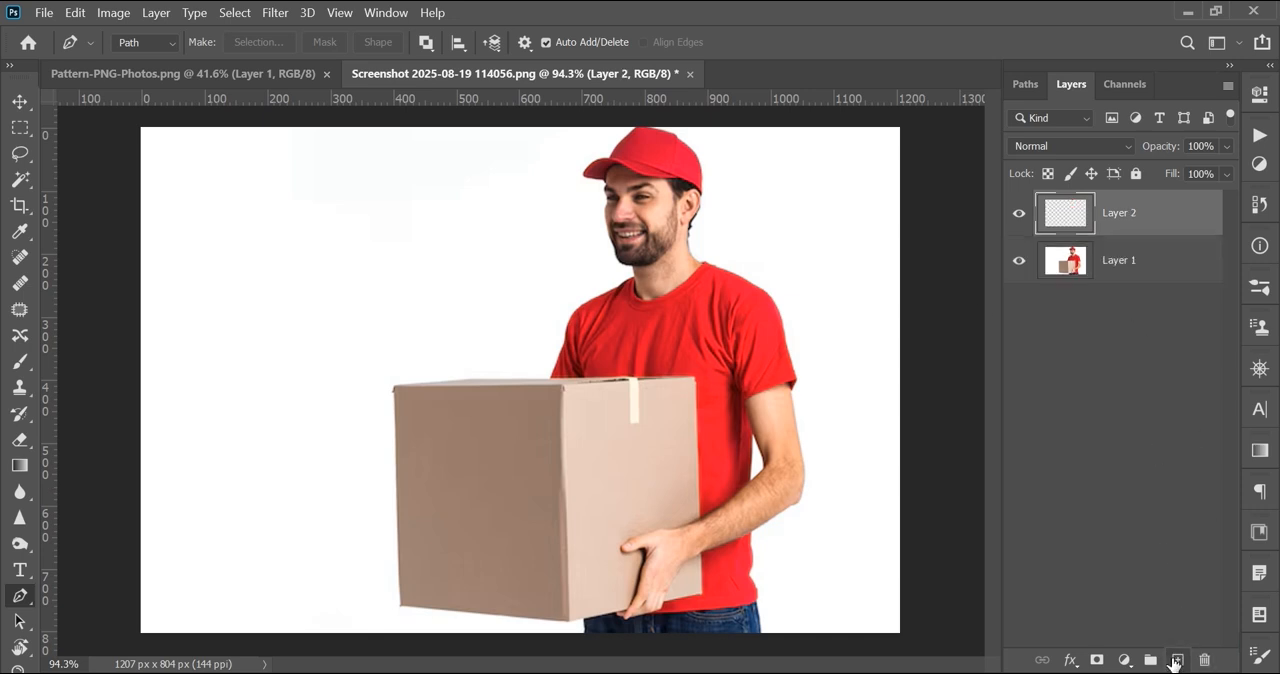
double_click(1120, 213)
type("pattren")
key("Return")
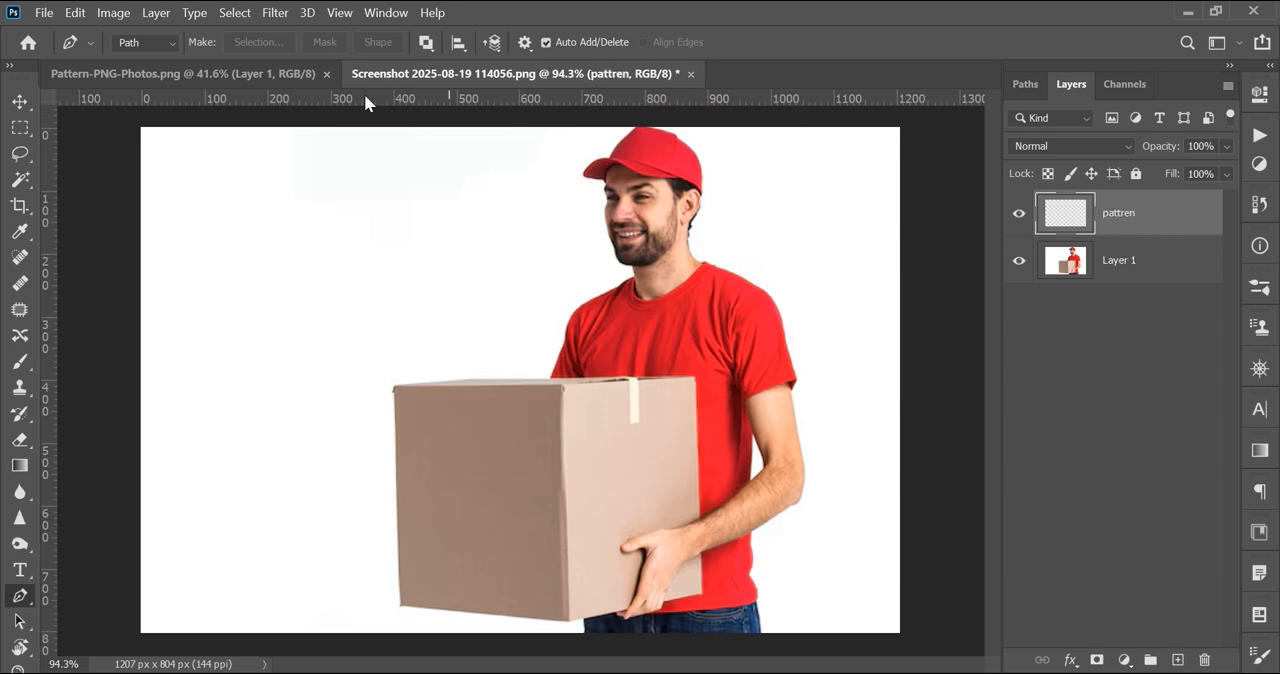
Step: Start the Vanishing Point filter and create a perspective plane on the four corners of the box's darker front face
left_click(275, 13)
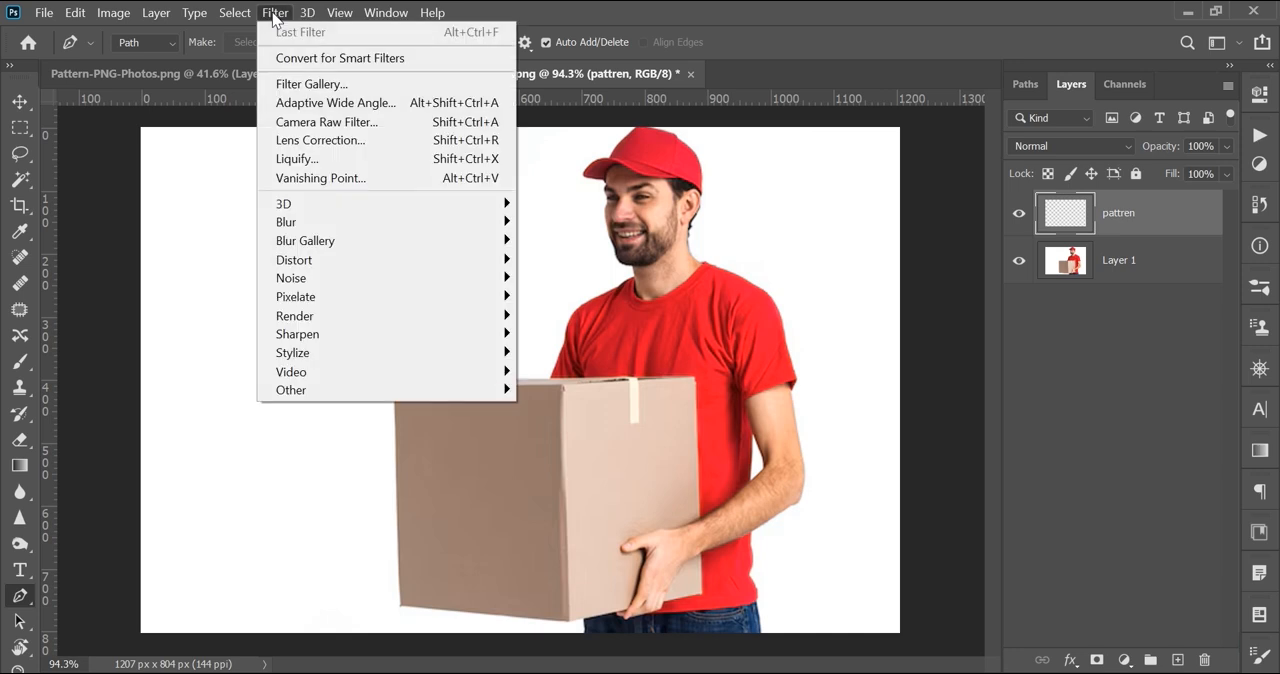
left_click(330, 177)
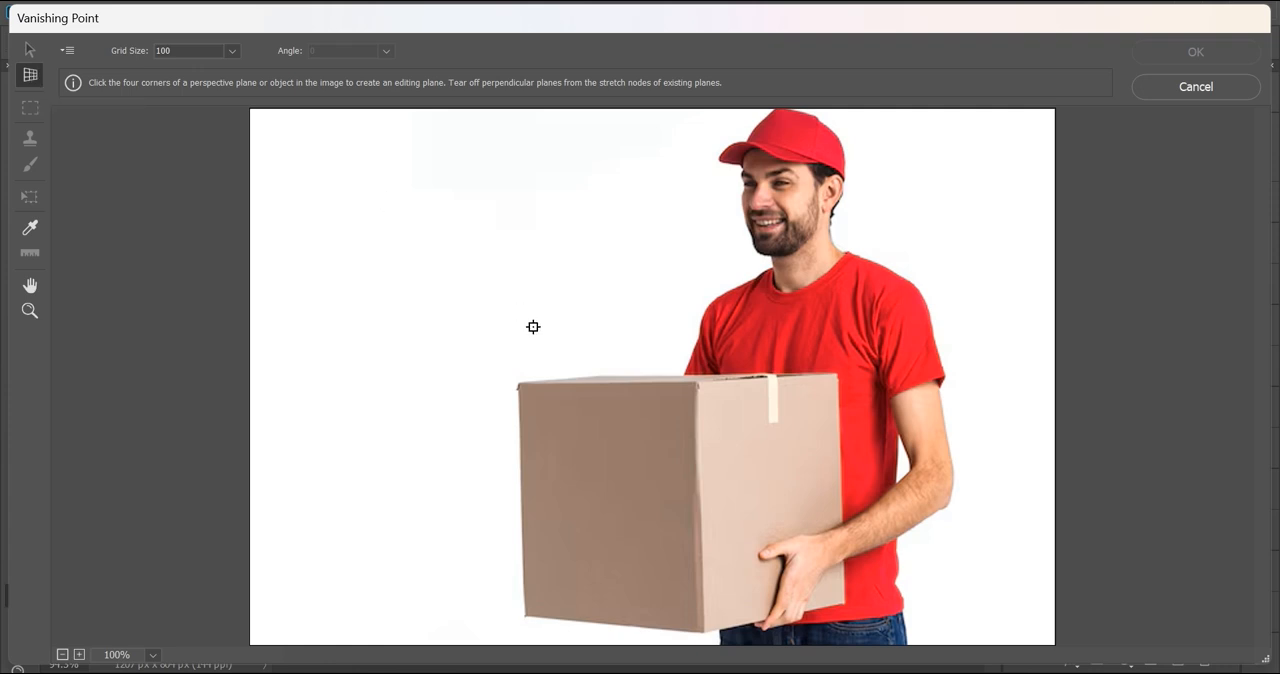
left_click(519, 381)
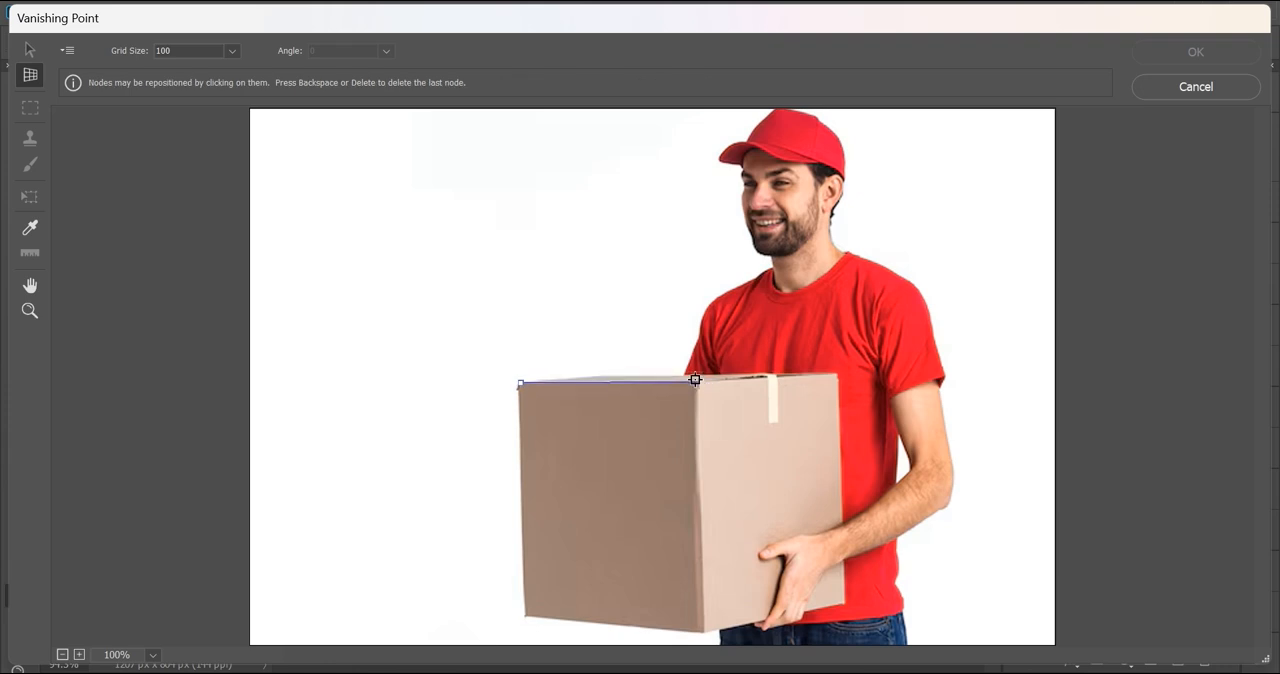
left_click(696, 380)
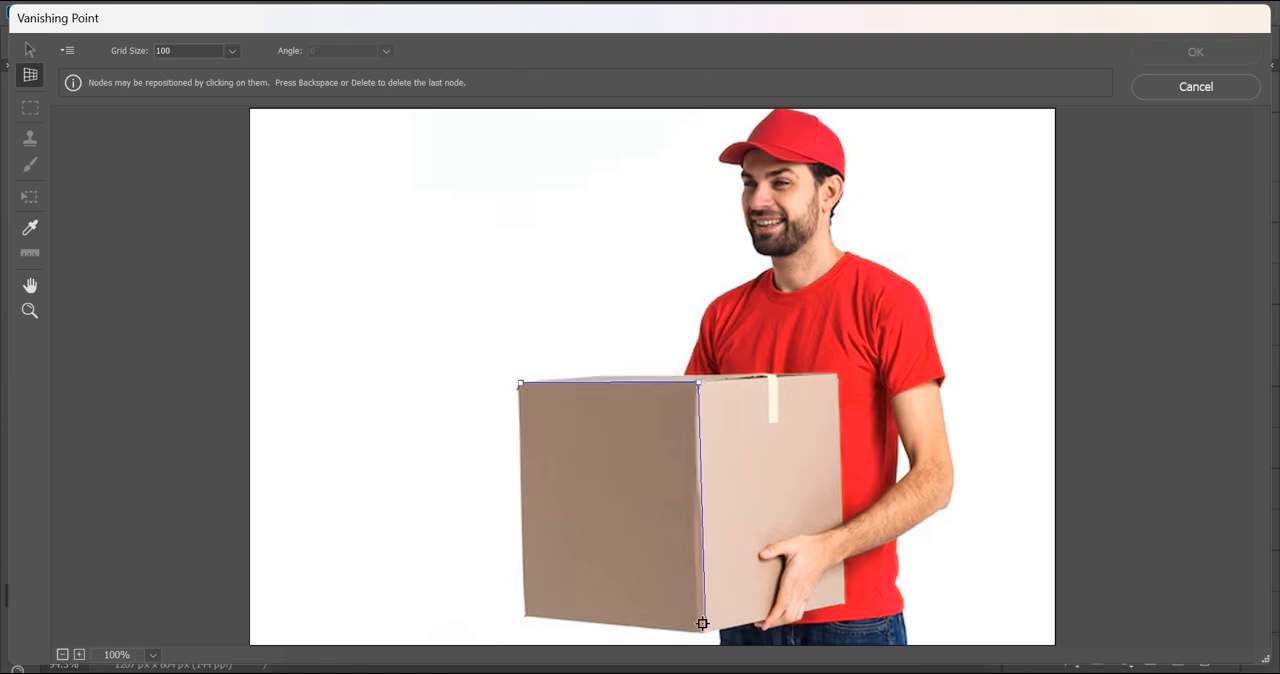
left_click(703, 631)
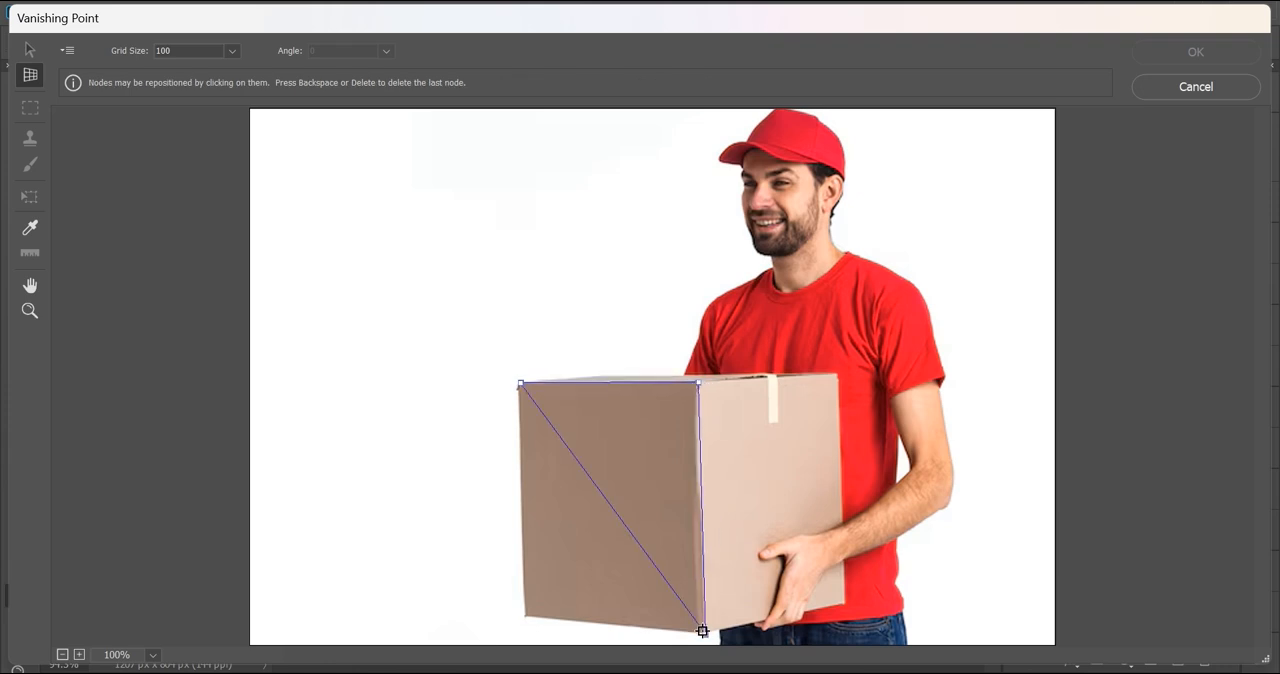
left_click(520, 614)
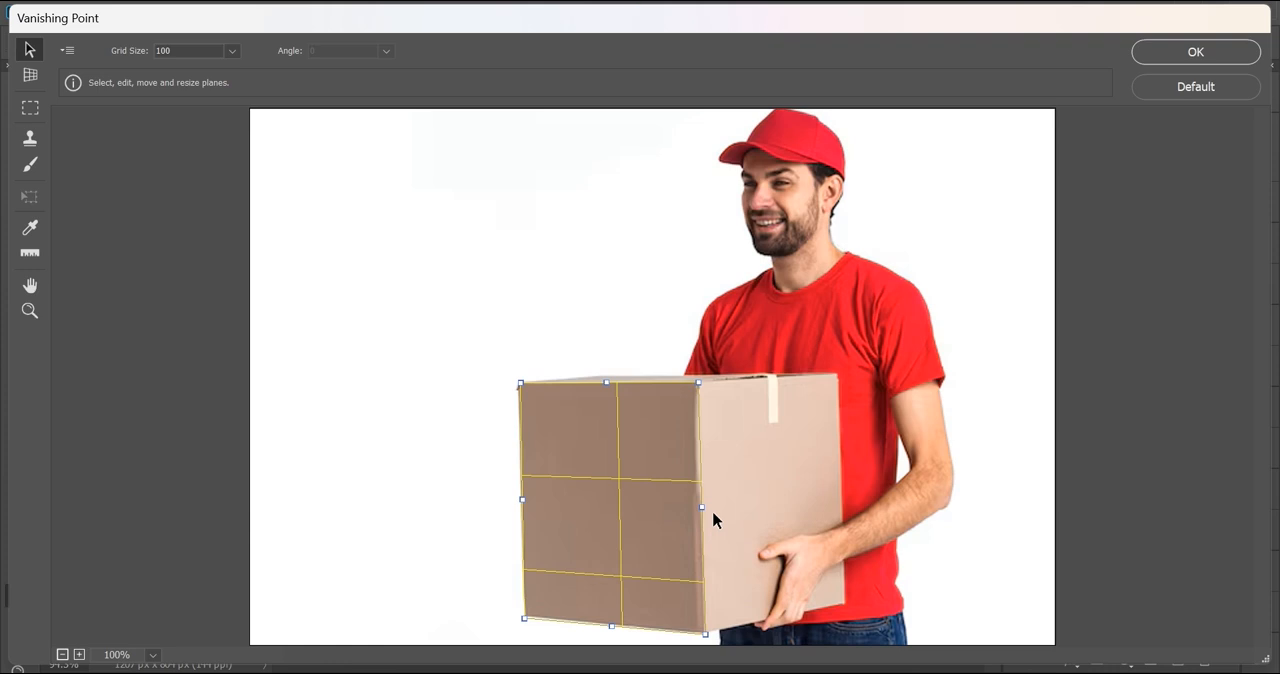
Step: Tear off a connected perspective plane over the box's lighter side face and align its outer edge with the box corners
left_click_drag(703, 512, 860, 420, "ctrl")
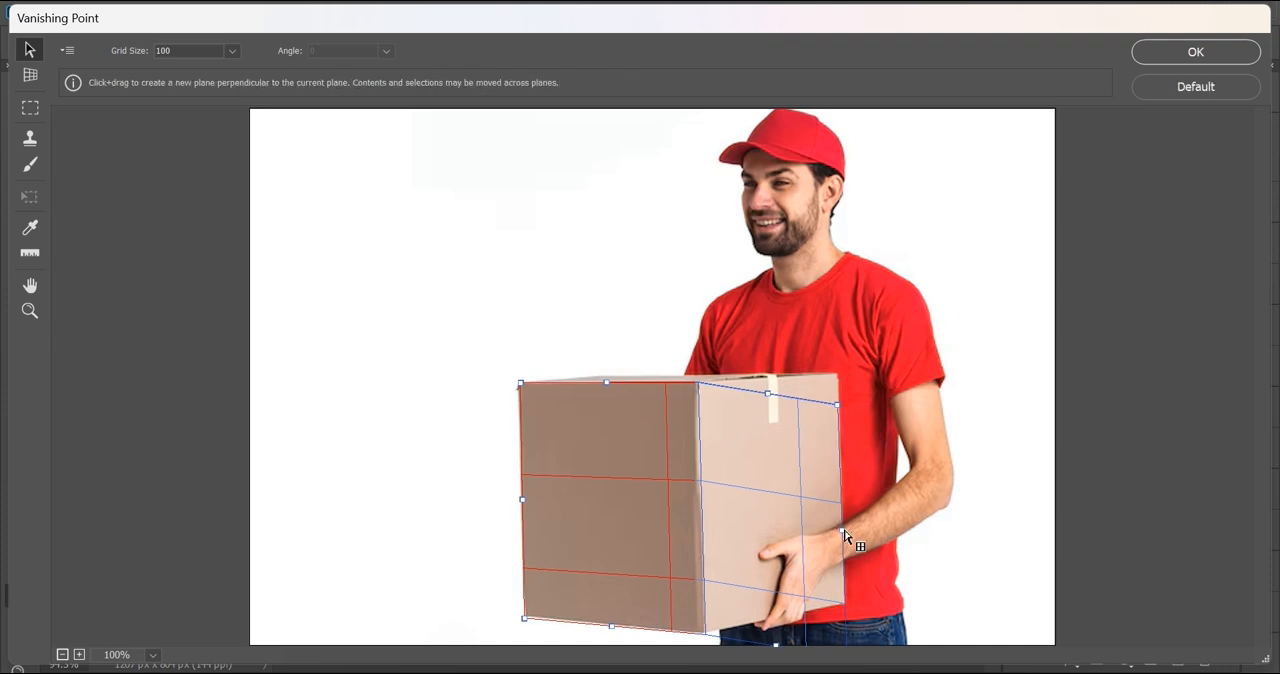
left_click_drag(842, 528, 834, 529)
key("ctrl+z")
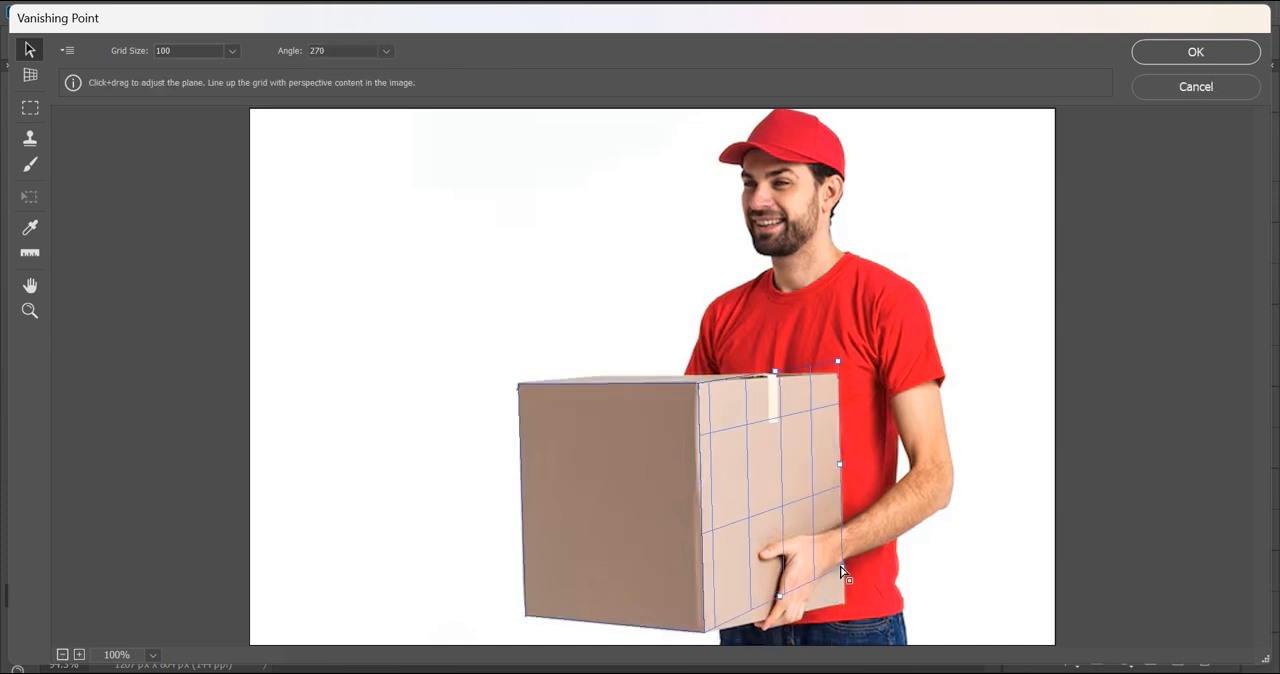
left_click_drag(840, 568, 837, 593)
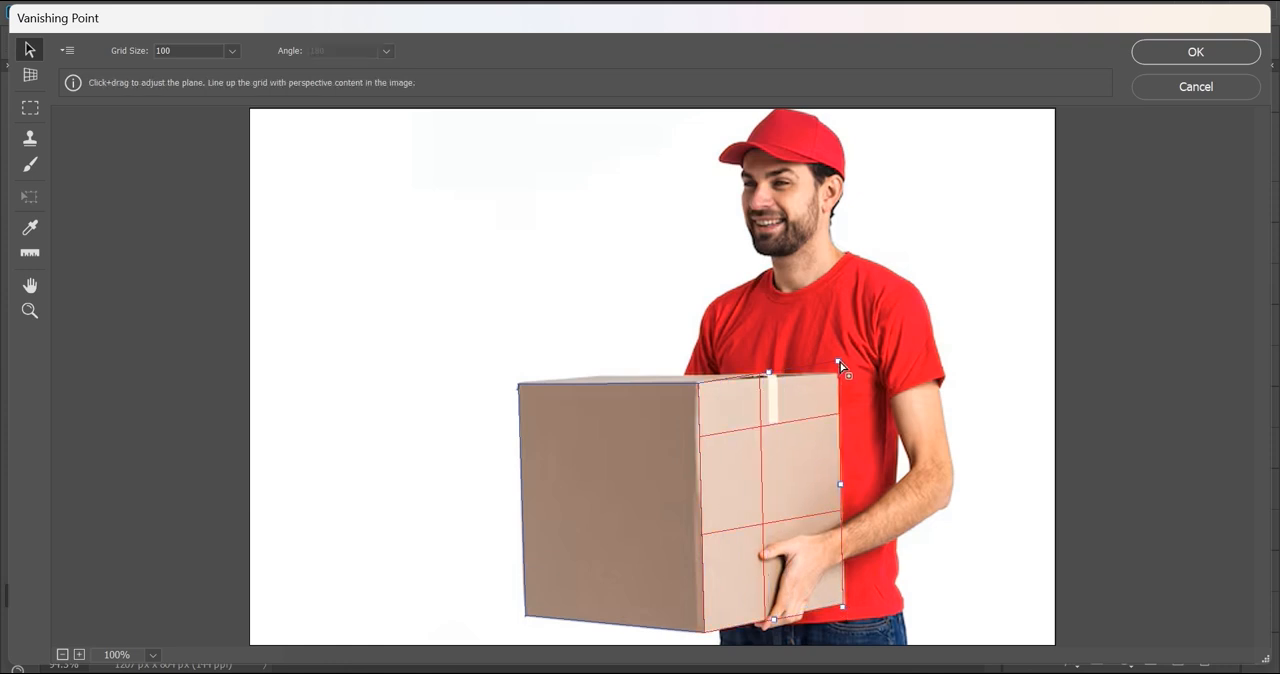
left_click_drag(839, 362, 839, 378)
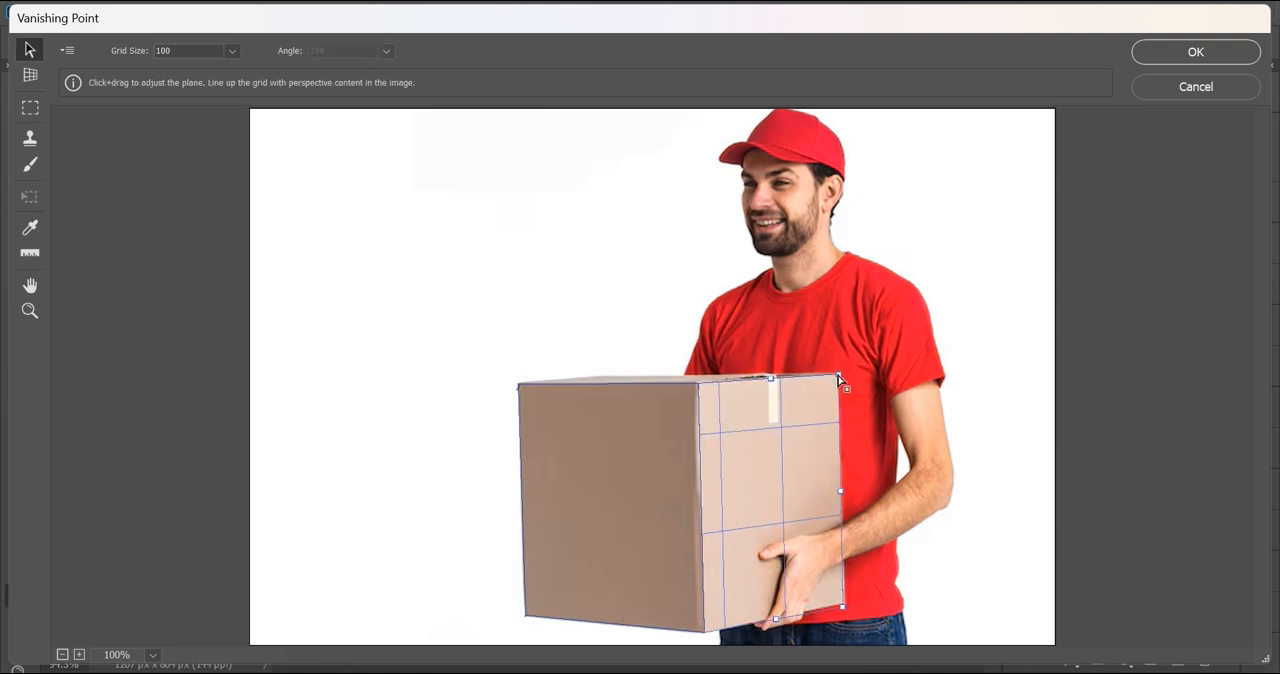
Step: Fit the front plane to the box's upper edge and tear off another connected plane over the box's top face
left_click(577, 446)
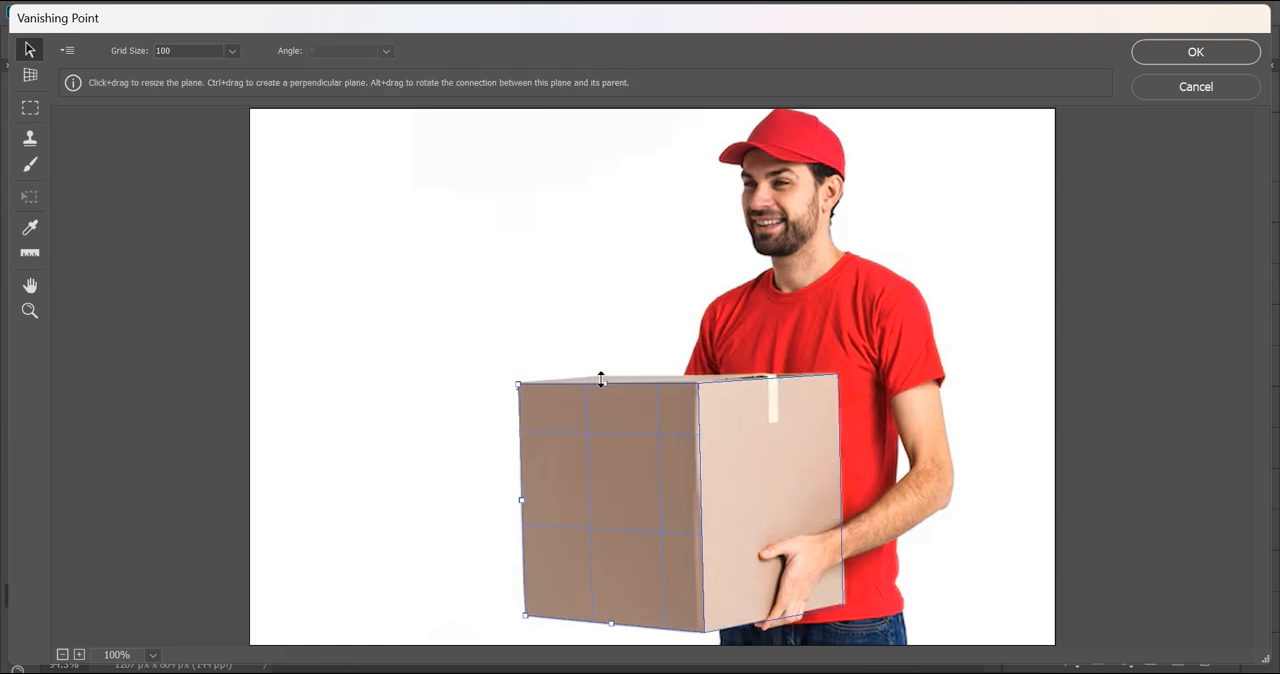
mouse_move(601, 381)
left_mouse_down()
mouse_move(603, 366)
mouse_move(603, 377)
left_mouse_up()
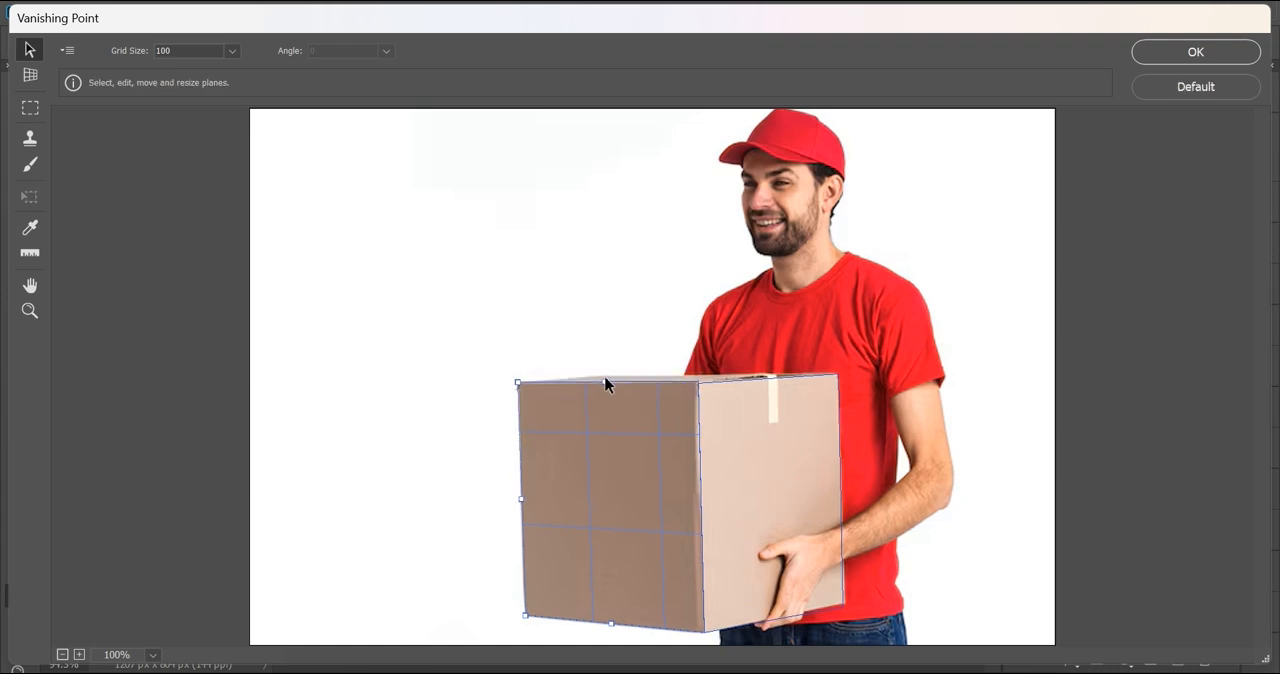
left_click_drag(604, 385, 697, 358)
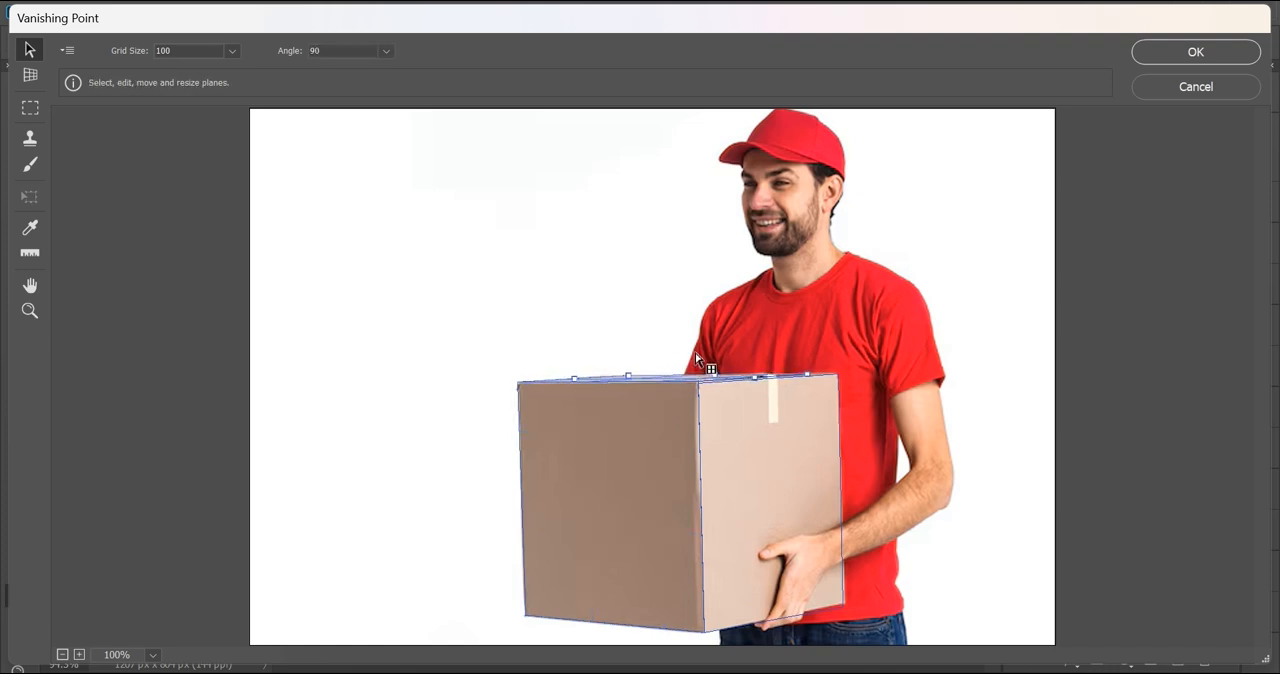
left_click(925, 396)
key("alt")
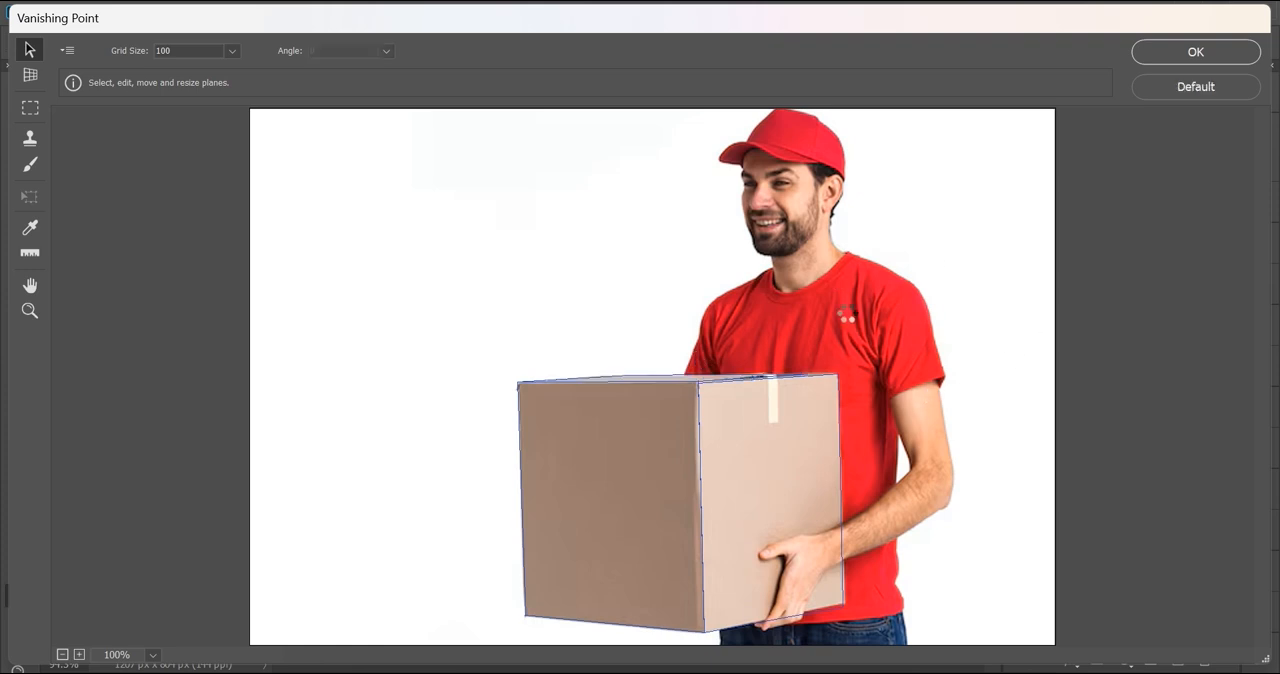
Step: Paste the copied pattern, scale it down with the Transform tool and move it onto the box's perspective planes
key("ctrl+v")
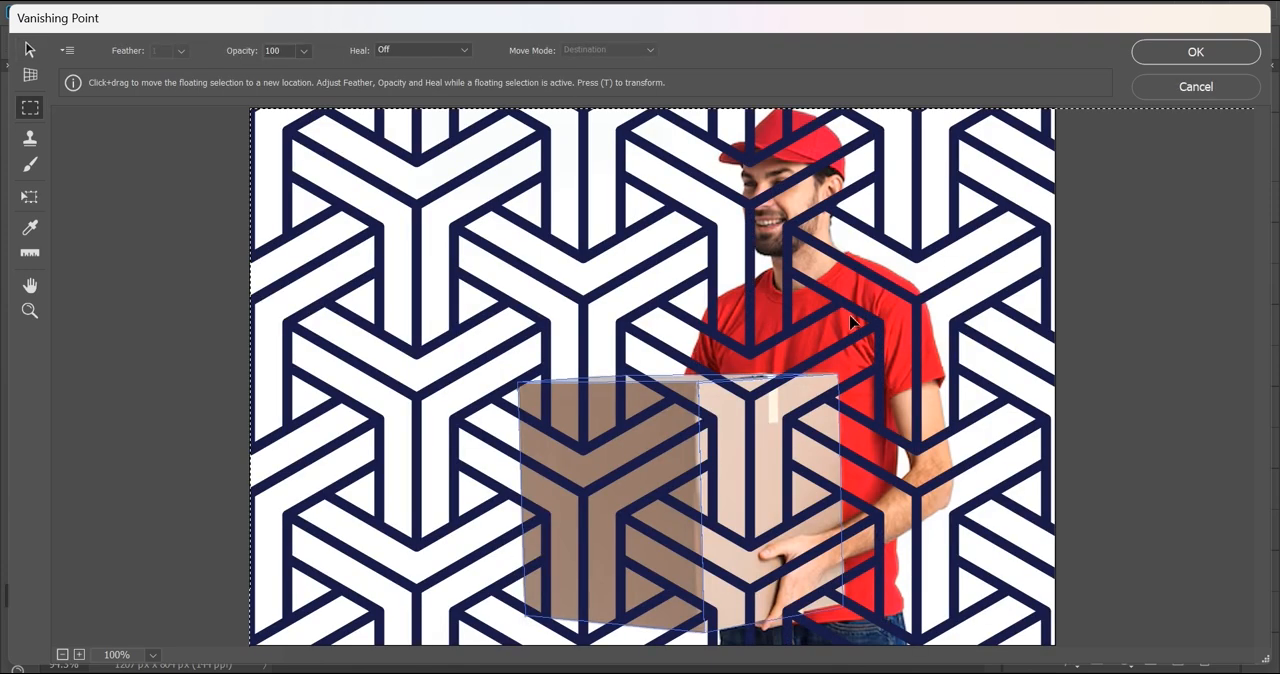
key("alt")
key("t")
key("alt")
left_click_drag(243, 101, 742, 464)
left_click_drag(968, 557, 686, 437)
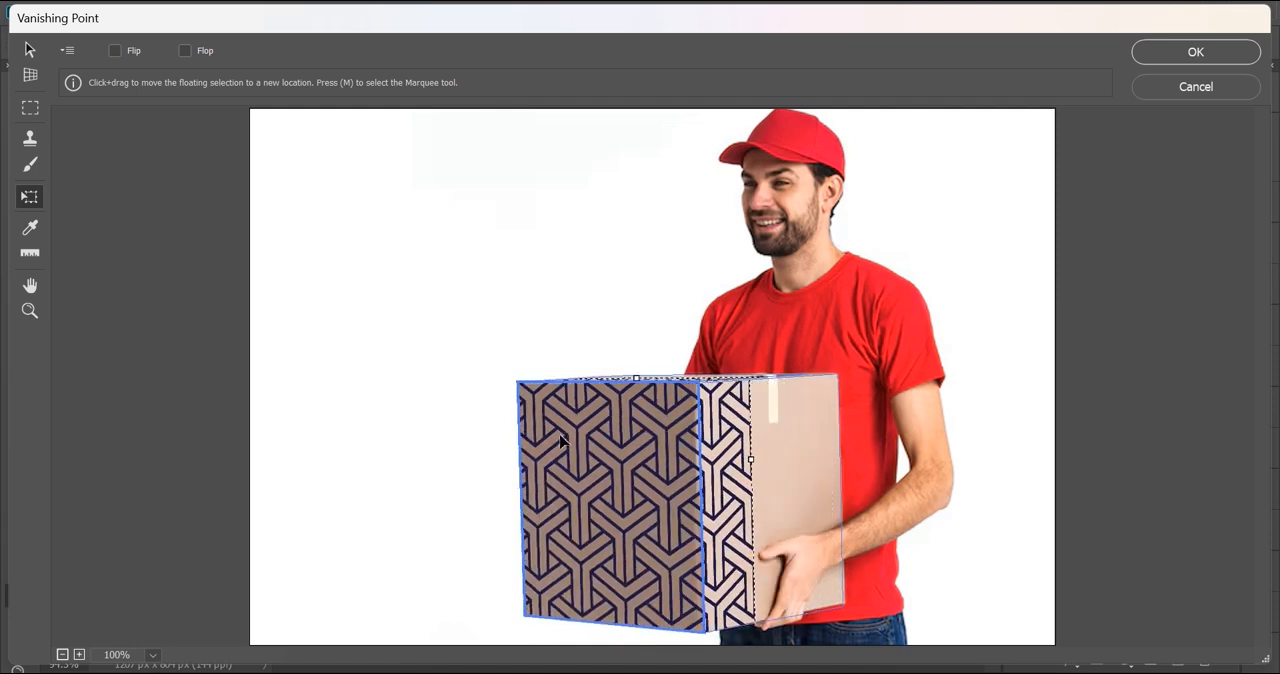
Step: Shift the pattern on the front face and widen it to cover the box's lighter side face
left_click_drag(686, 412, 631, 401)
left_click_drag(708, 500, 834, 449)
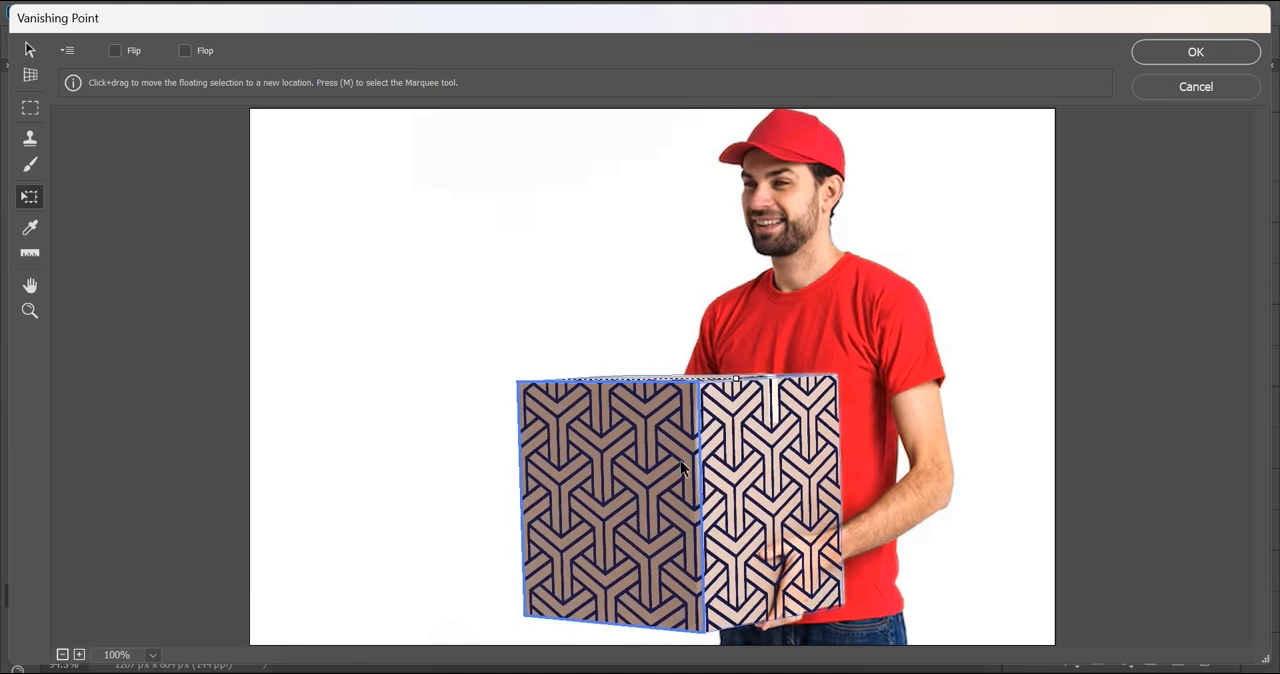
key("alt")
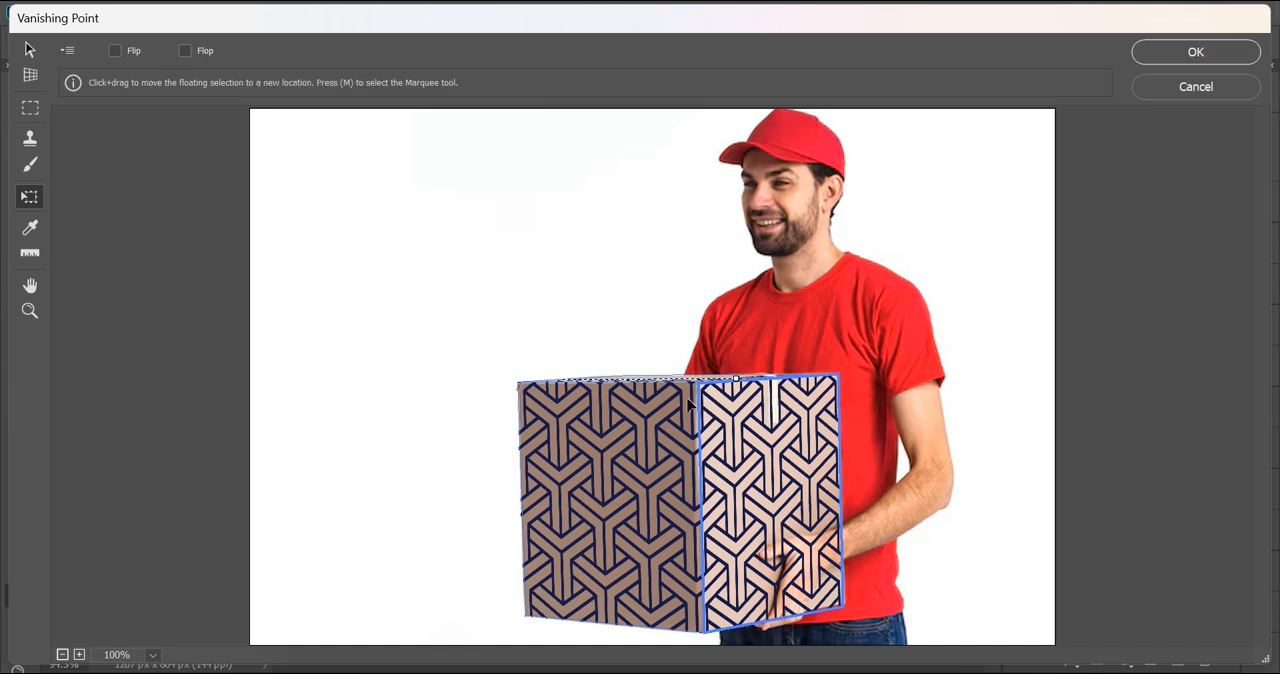
key("alt")
Step: Reposition the pattern, stretch it down to the box's lower edge and apply the Vanishing Point filter
left_click_drag(608, 418, 866, 463)
left_click_drag(769, 511, 772, 456)
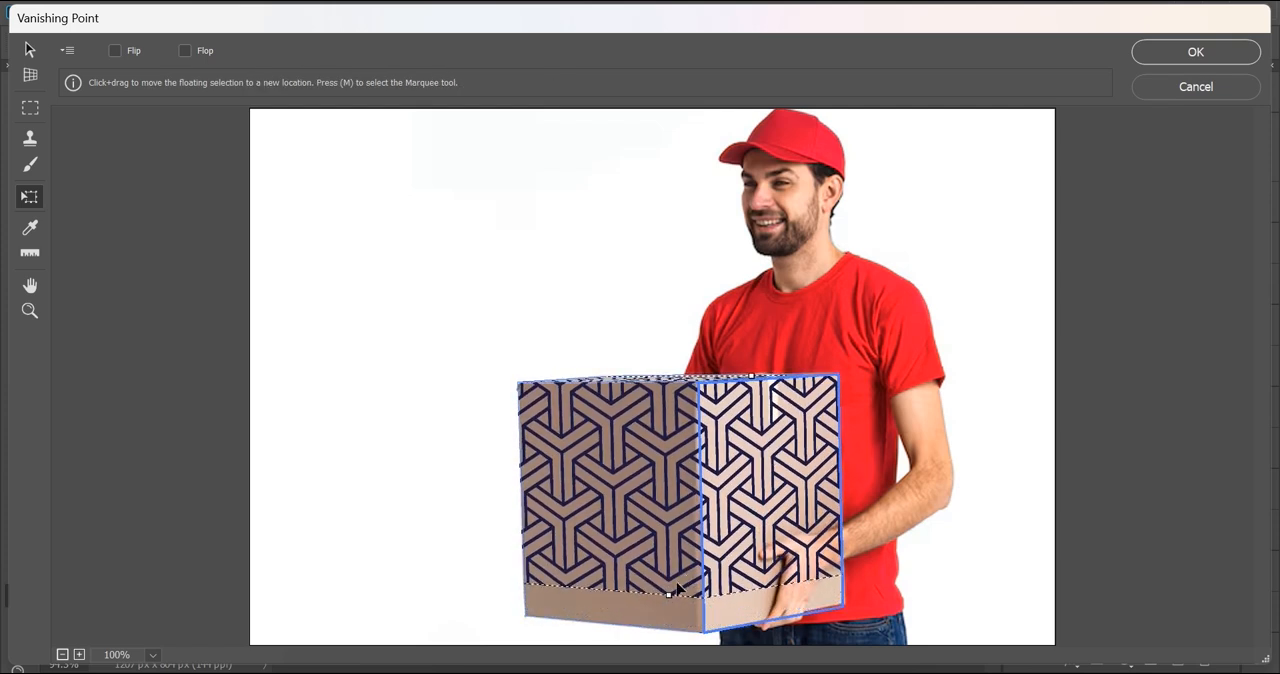
left_click_drag(667, 593, 680, 643)
left_click_drag(656, 569, 656, 561)
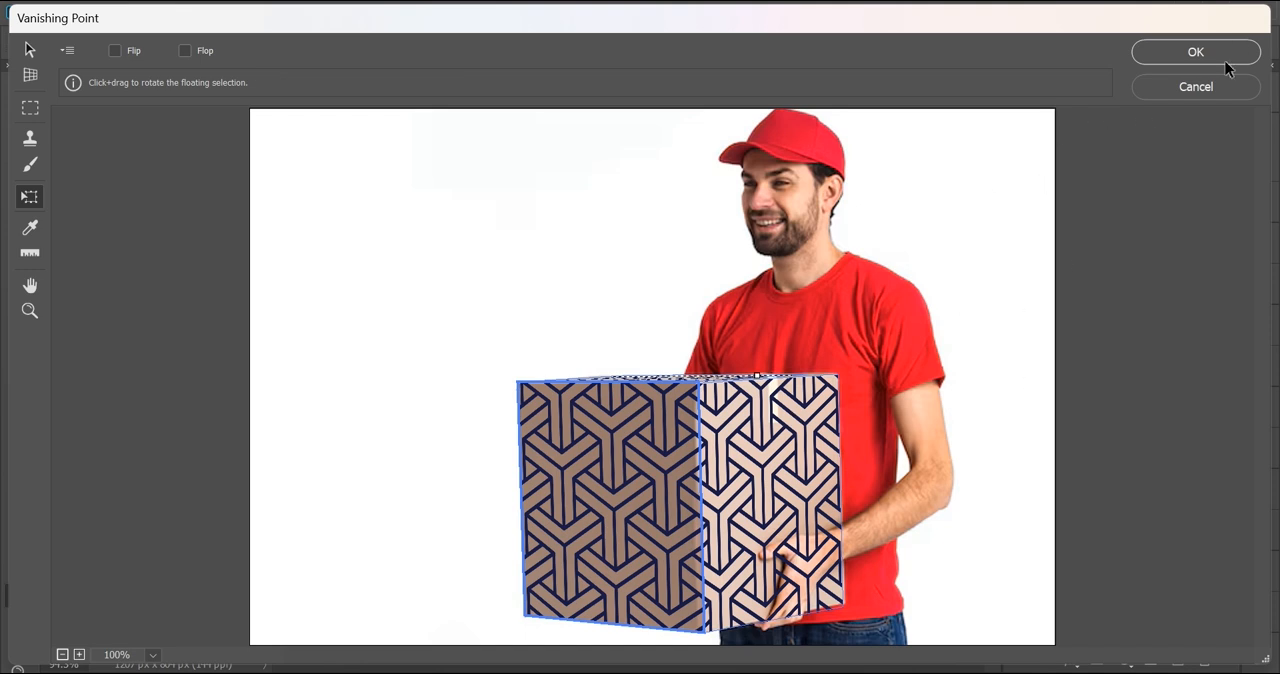
left_click(1192, 56)
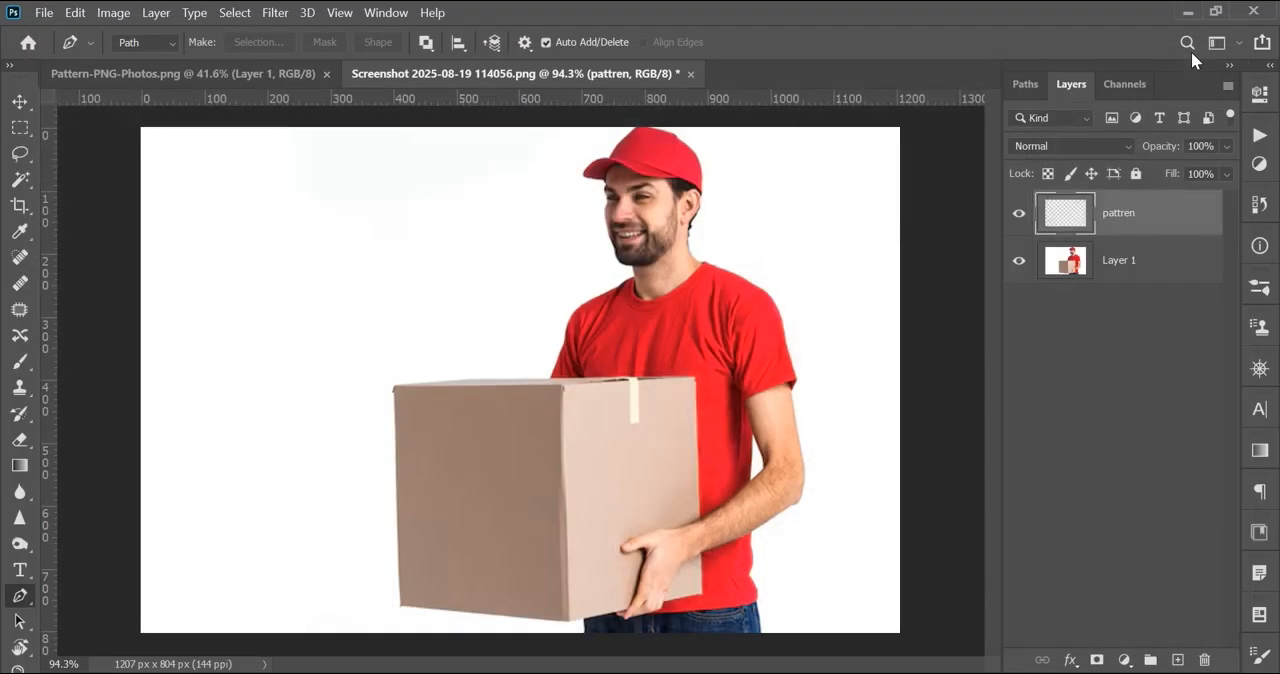
Step: Hide the pattren layer and make Layer 1 the active layer
scroll(677, 382, "up", 2)
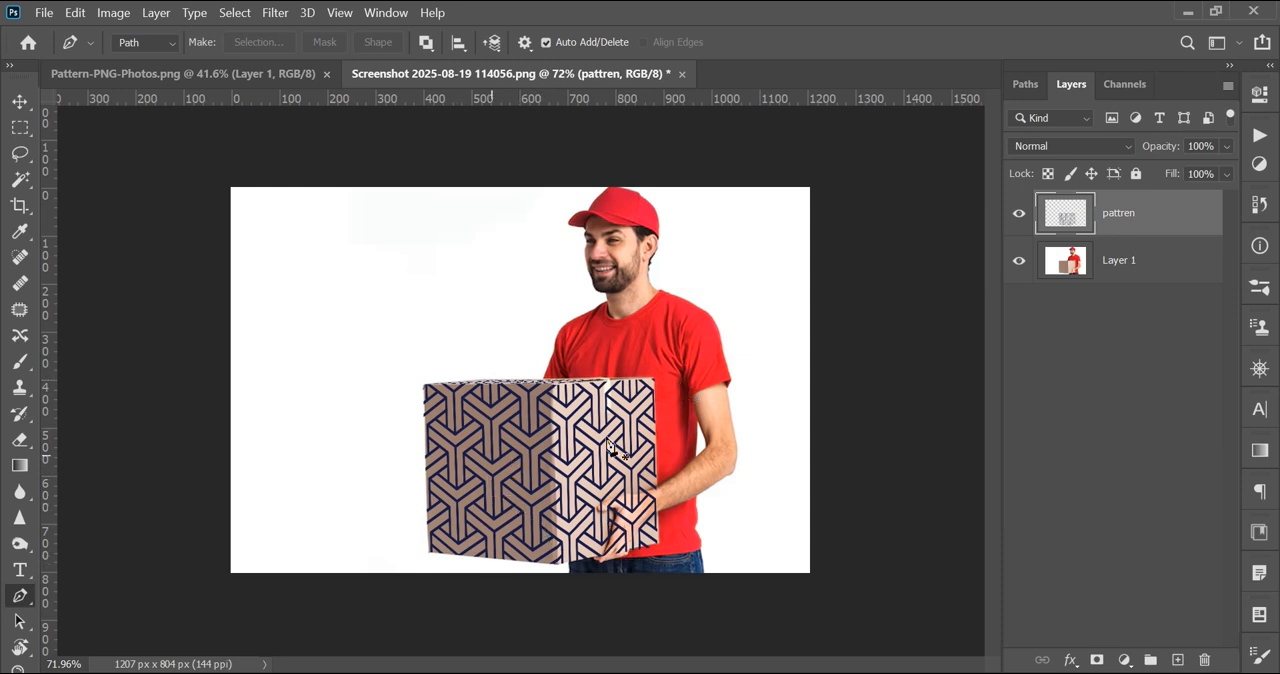
scroll(600, 472, "up", 1)
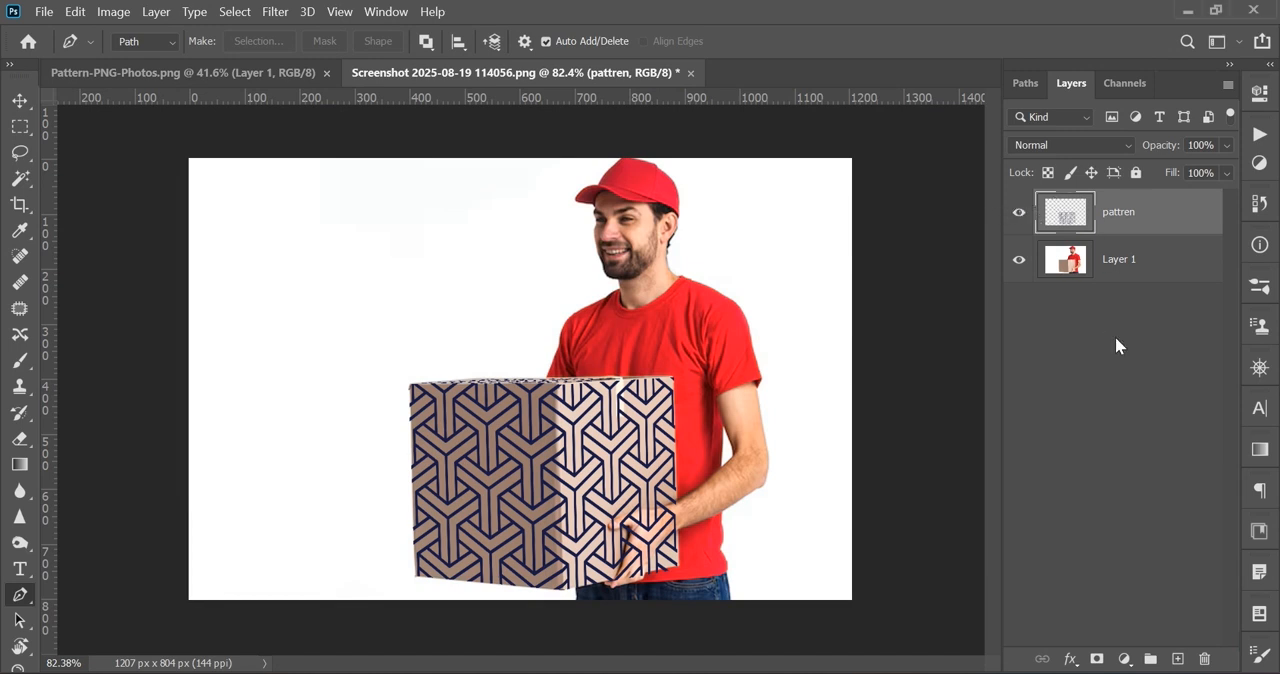
left_click(1018, 214)
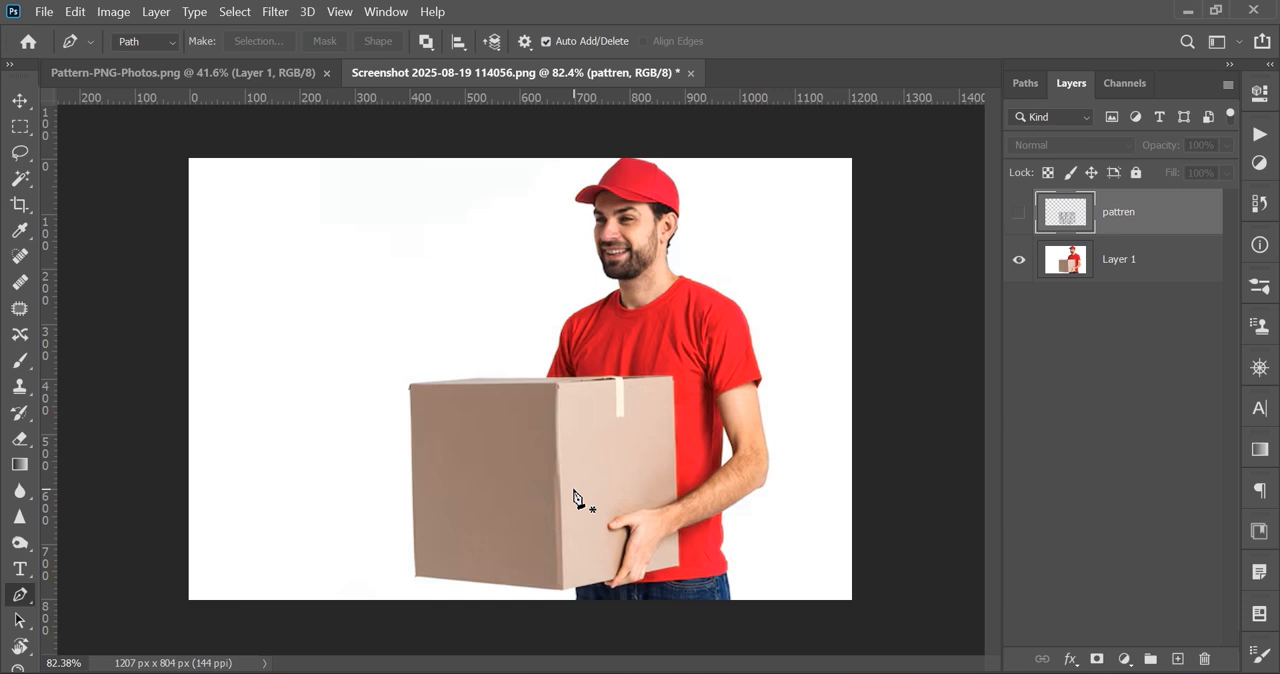
right_click(20, 180)
left_click(113, 197)
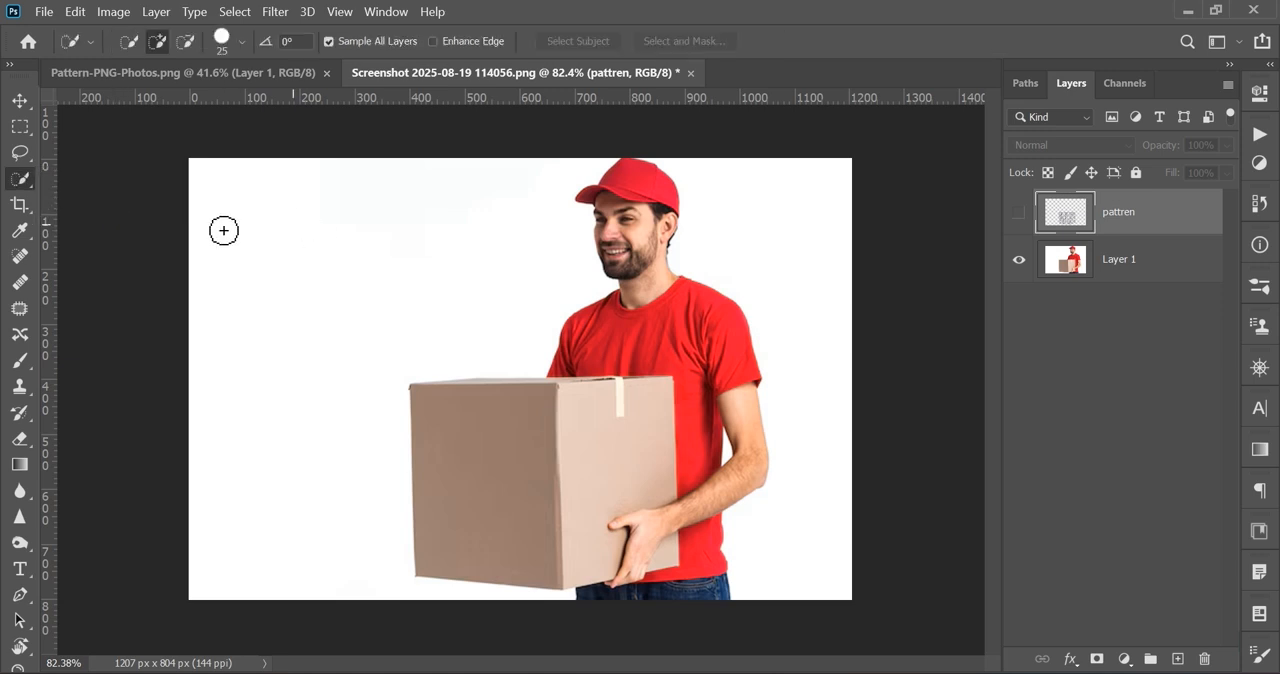
right_click(20, 181)
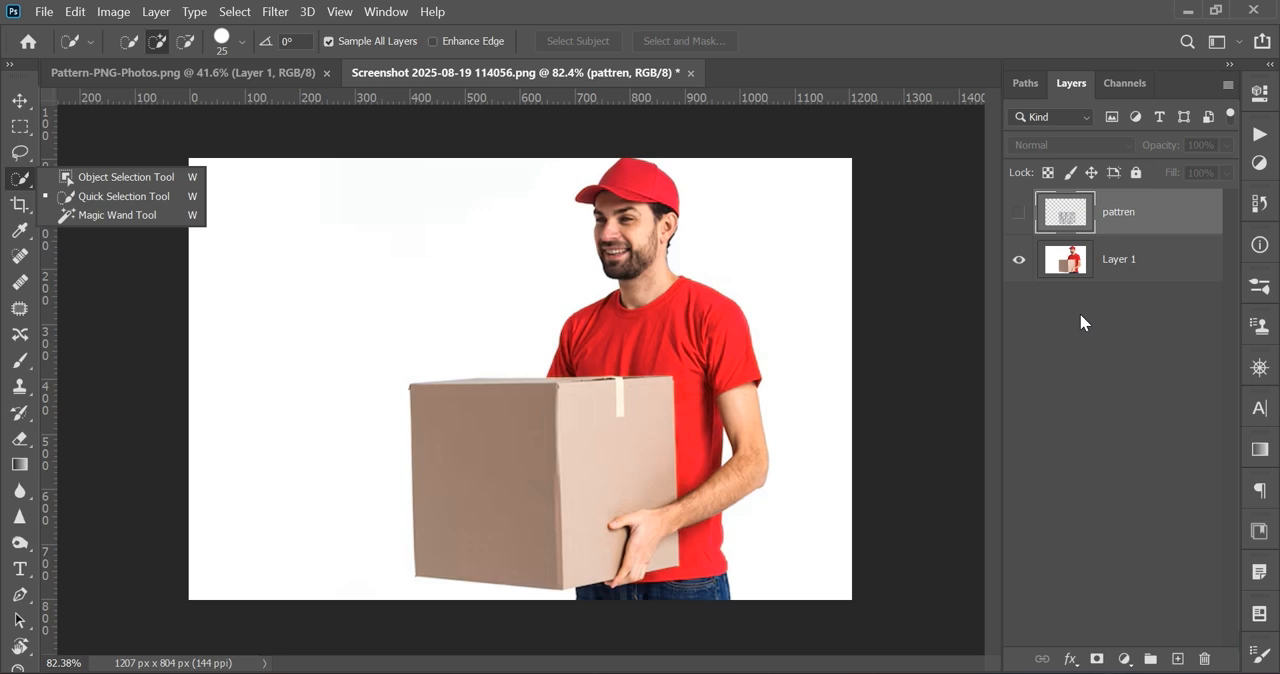
left_click(1143, 268)
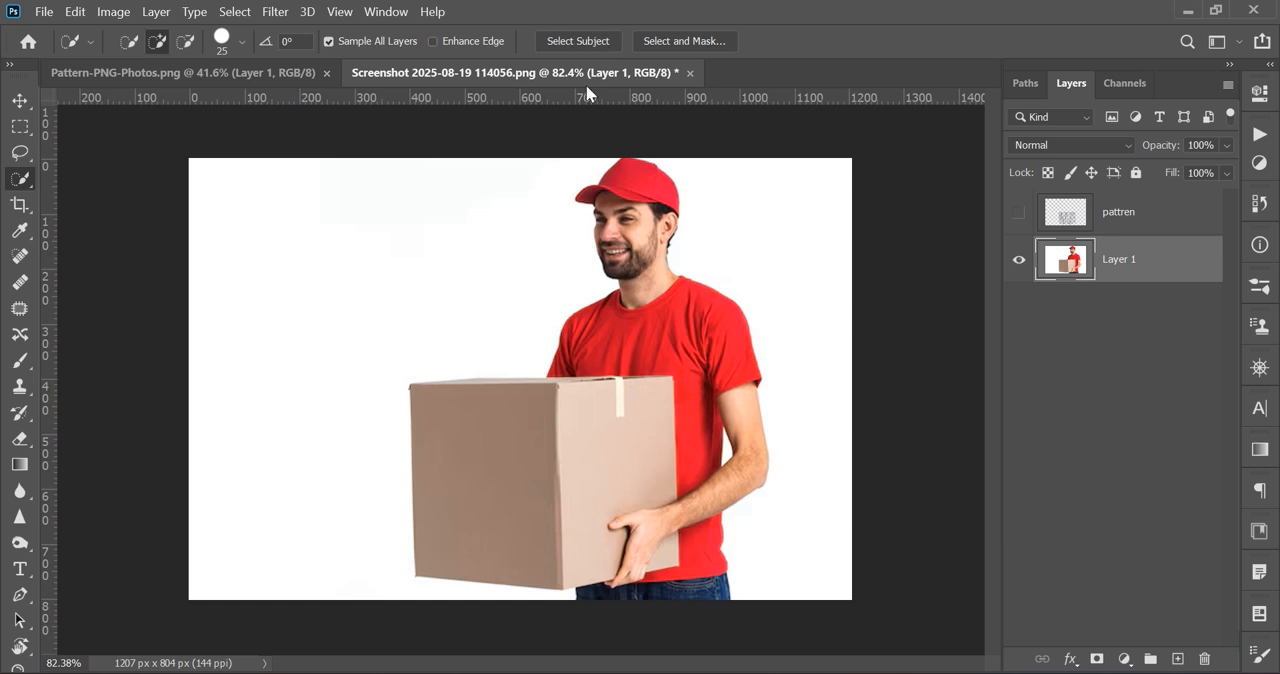
Step: Select the cardboard box on Layer 1 with the Quick Selection tool, including the corner beyond the hand
left_click(22, 179)
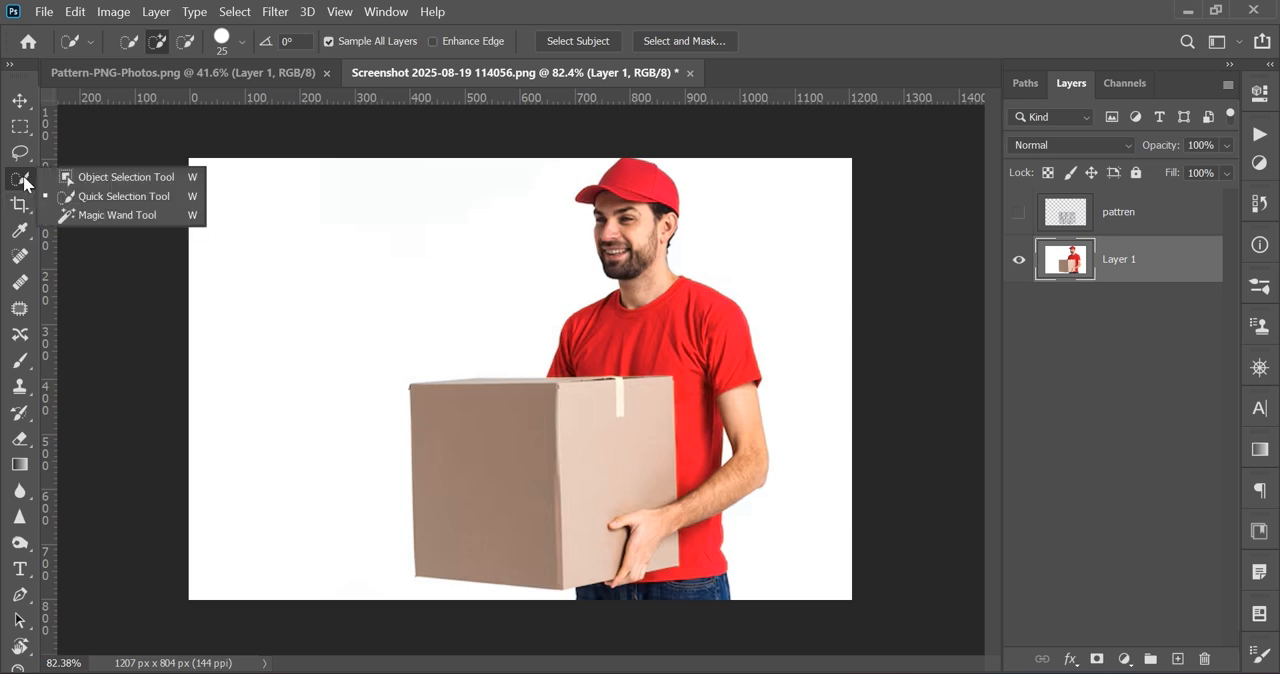
left_click(133, 199)
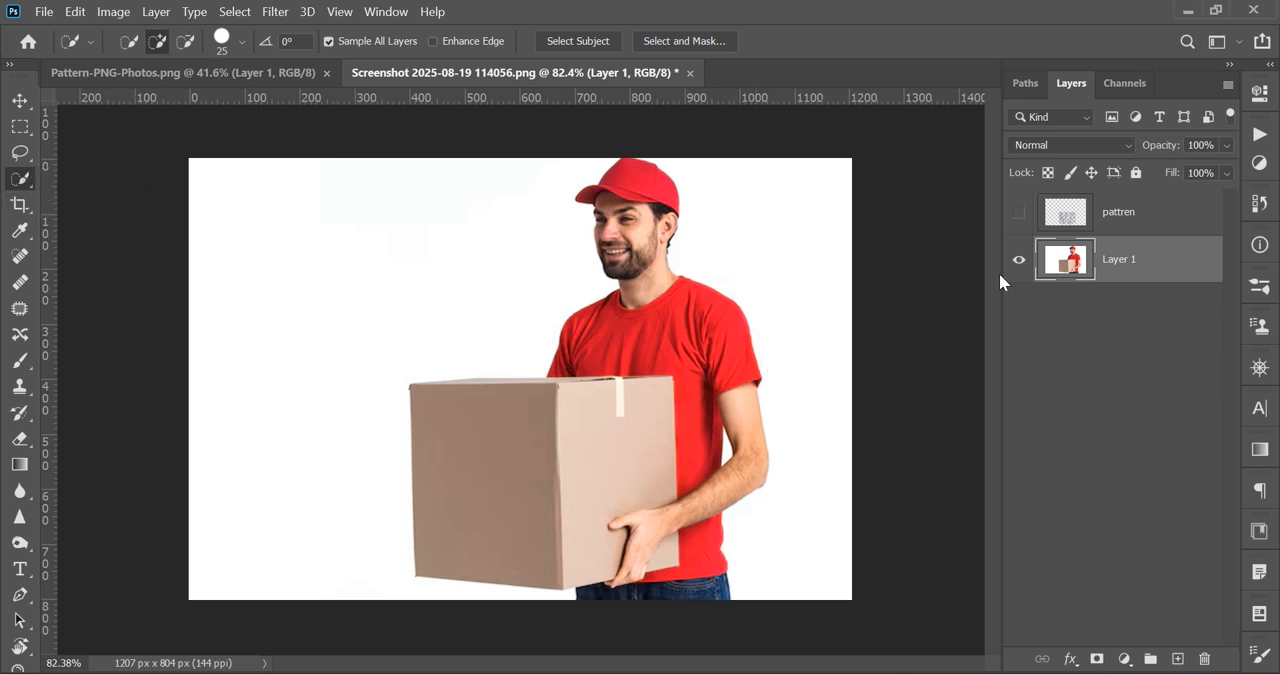
left_click(456, 432)
left_click_drag(533, 468, 614, 454)
left_click(670, 563)
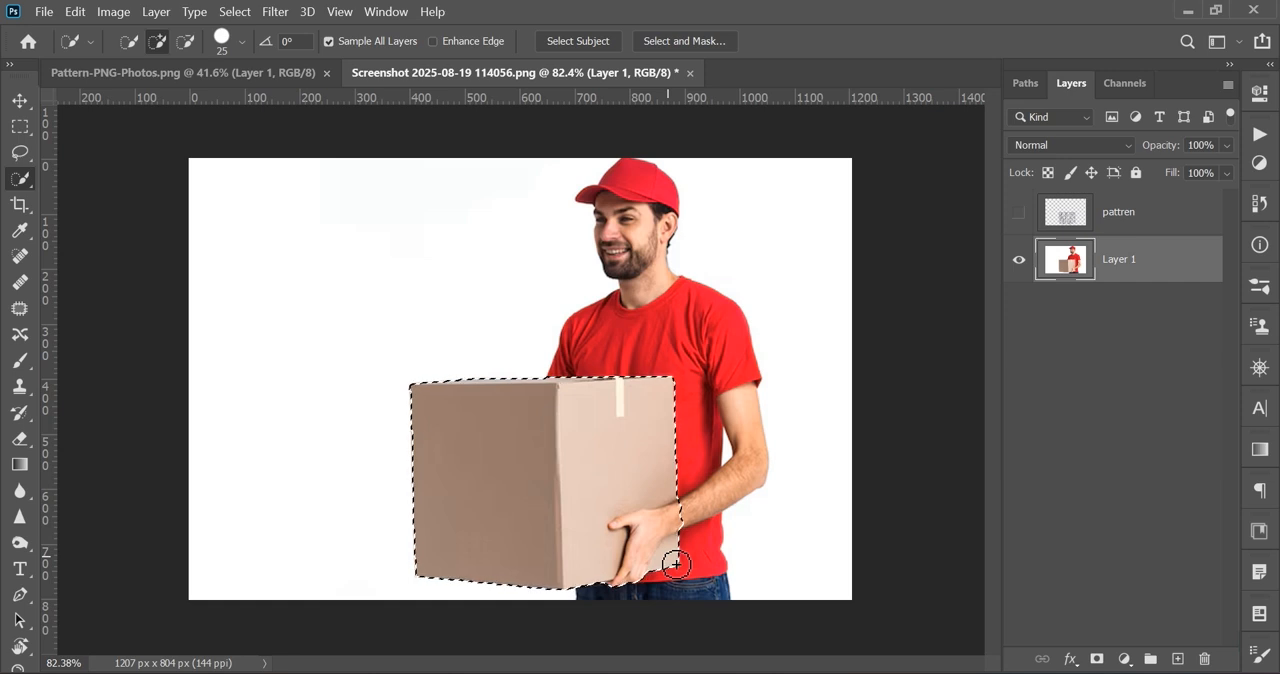
Step: Trace a Pen path from the fingertips under the box up the inner edge of the hand to the thumb
scroll(674, 560, "up", 3)
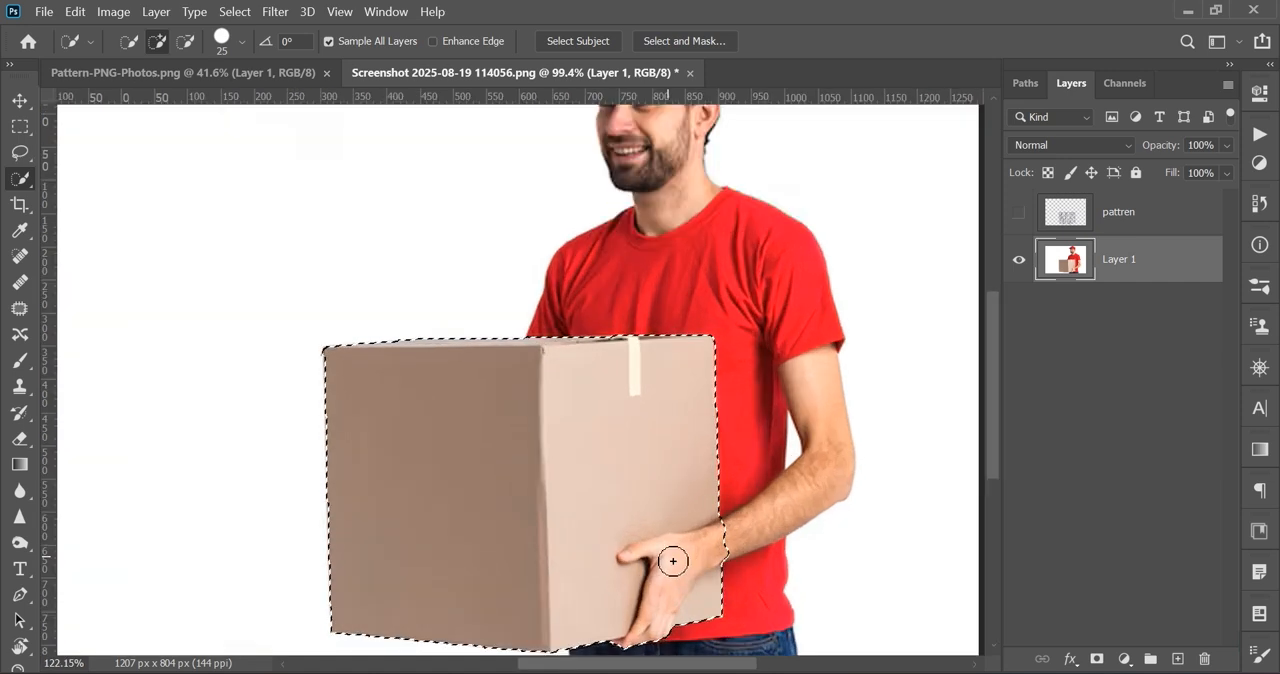
scroll(996, 419, "down", 4)
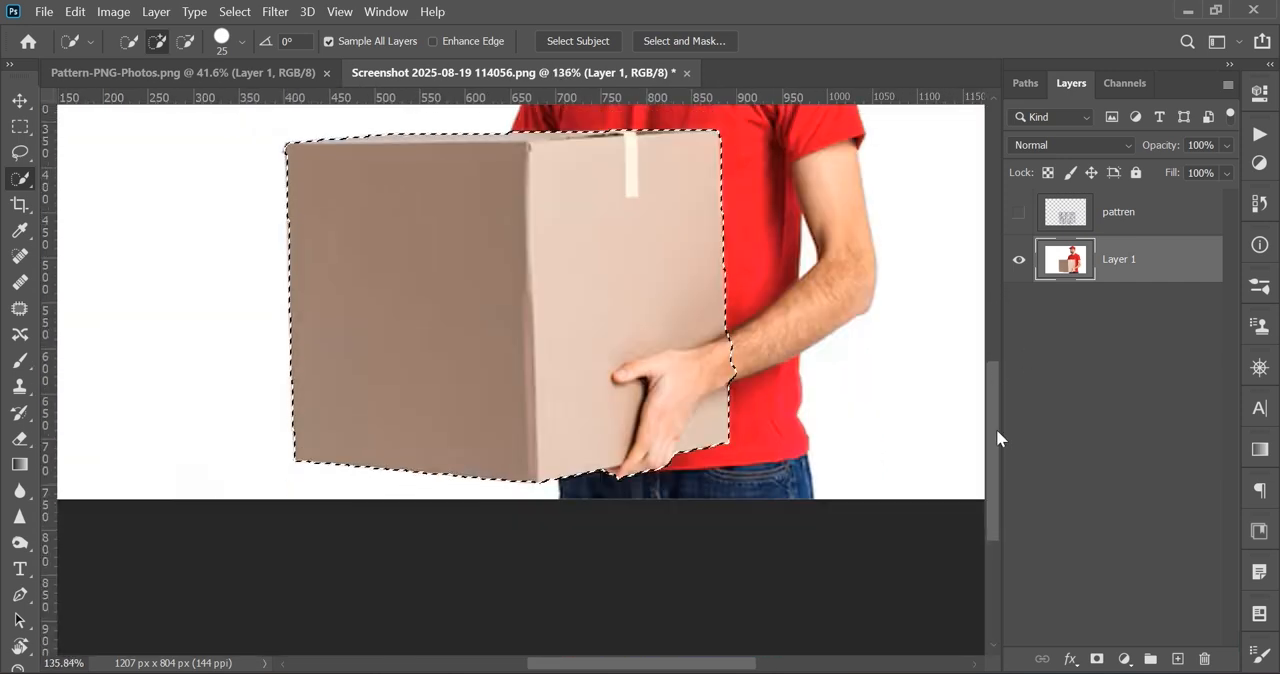
scroll(554, 489, "up", 1)
key("p")
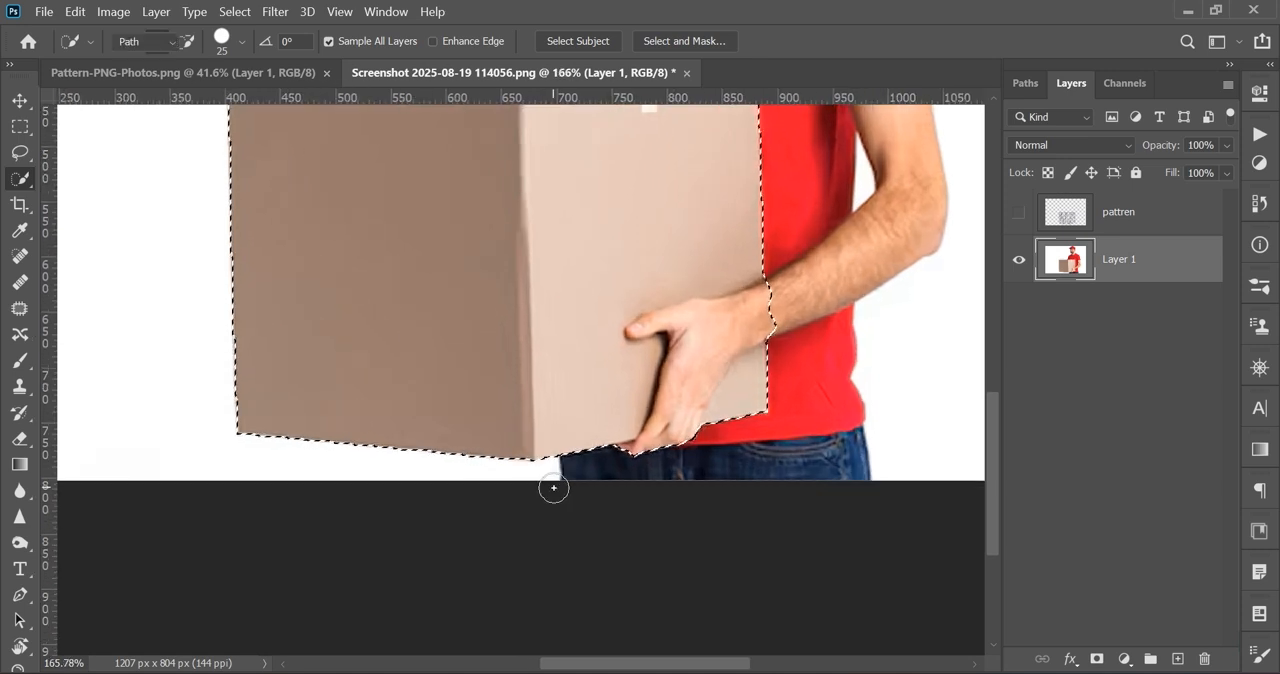
scroll(600, 474, "up", 2)
left_click(616, 444)
left_click(624, 433)
left_click(651, 426)
left_click(683, 376)
mouse_move(709, 281)
left_mouse_down()
mouse_move(711, 260)
mouse_move(687, 248)
left_mouse_up()
left_click(655, 255)
left_click(642, 233)
Step: Continue the path over the hand and wrist, back down its outer edge, and cut the hand out of the box selection
left_click(683, 207)
left_click(755, 188)
left_click_drag(812, 180, 840, 172)
left_click(874, 152)
left_click_drag(910, 135, 910, 290)
left_click(910, 290)
left_click(872, 258)
left_click_drag(811, 305, 785, 352)
key("ctrl+Return")
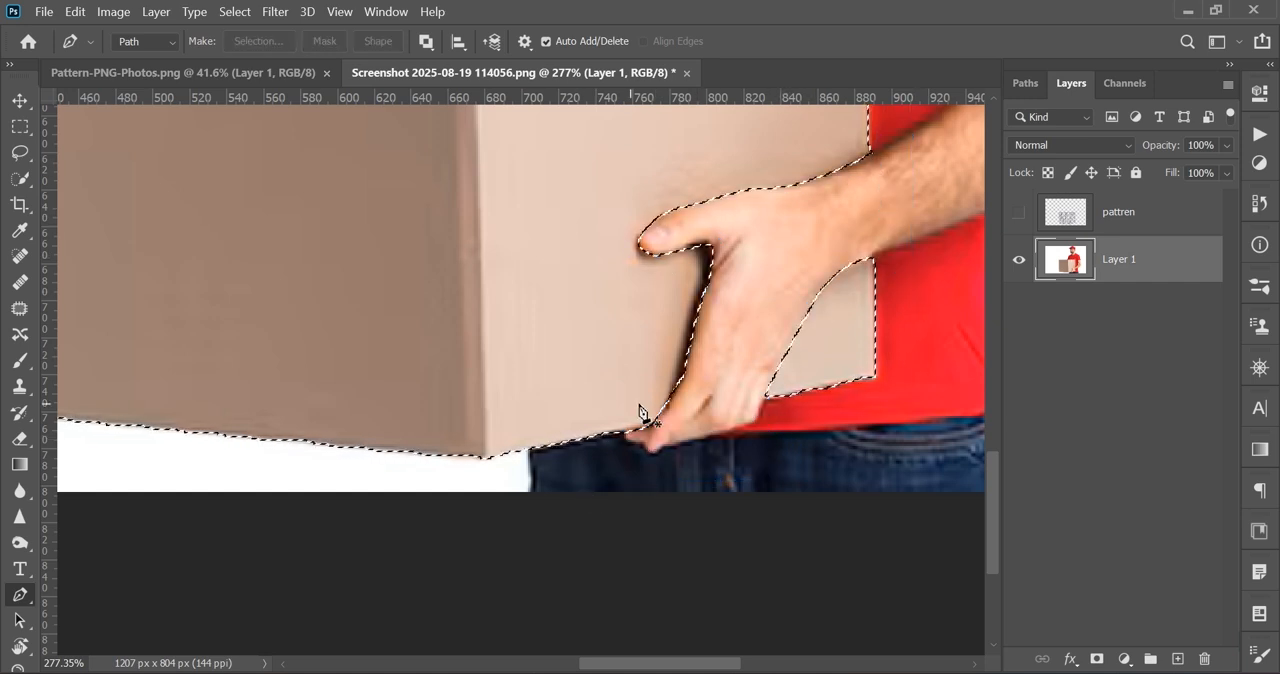
Step: Show the pattren layer, make it active and mask it with the box selection
scroll(643, 423, "down", 3)
scroll(642, 410, "down", 2)
scroll(642, 410, "up", 3)
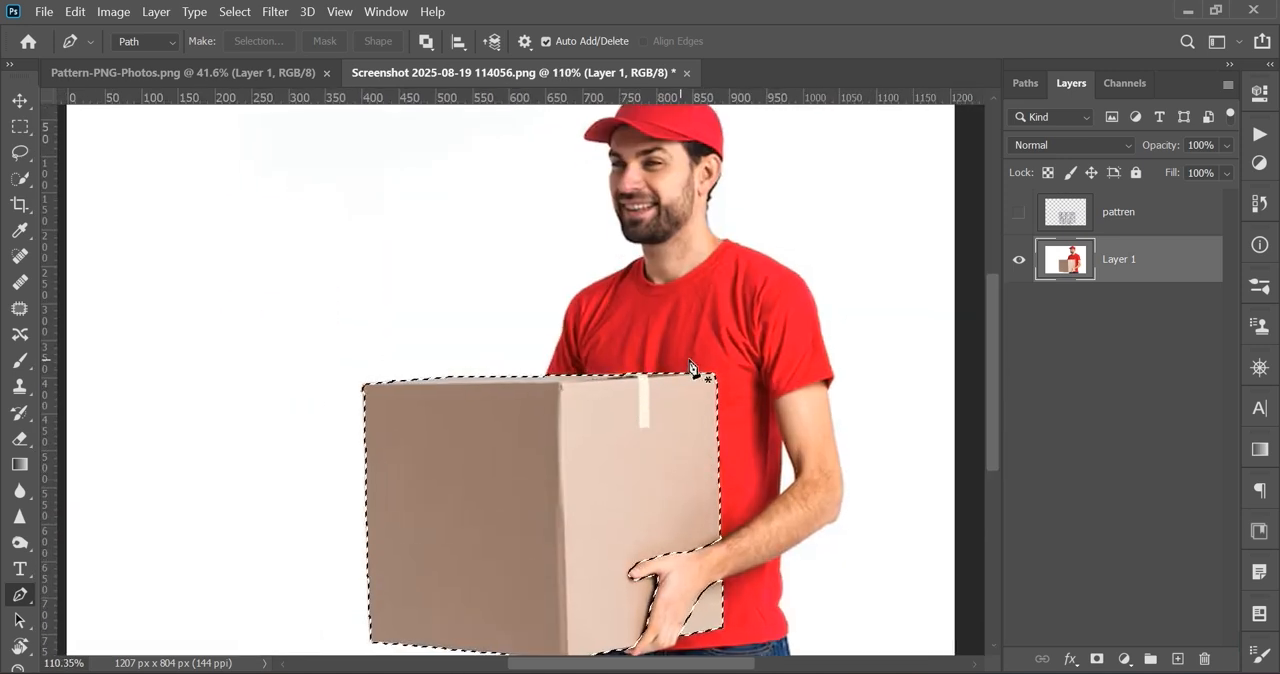
left_click(1019, 213)
left_click(1090, 218)
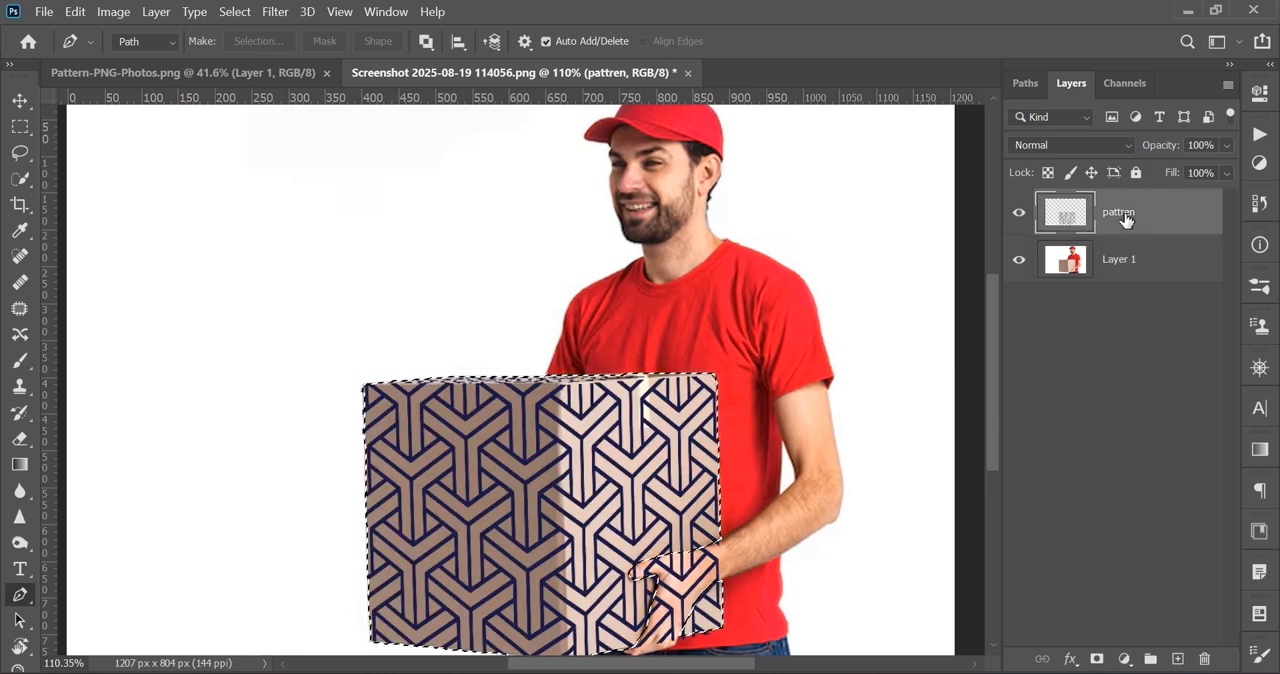
left_click(1096, 659)
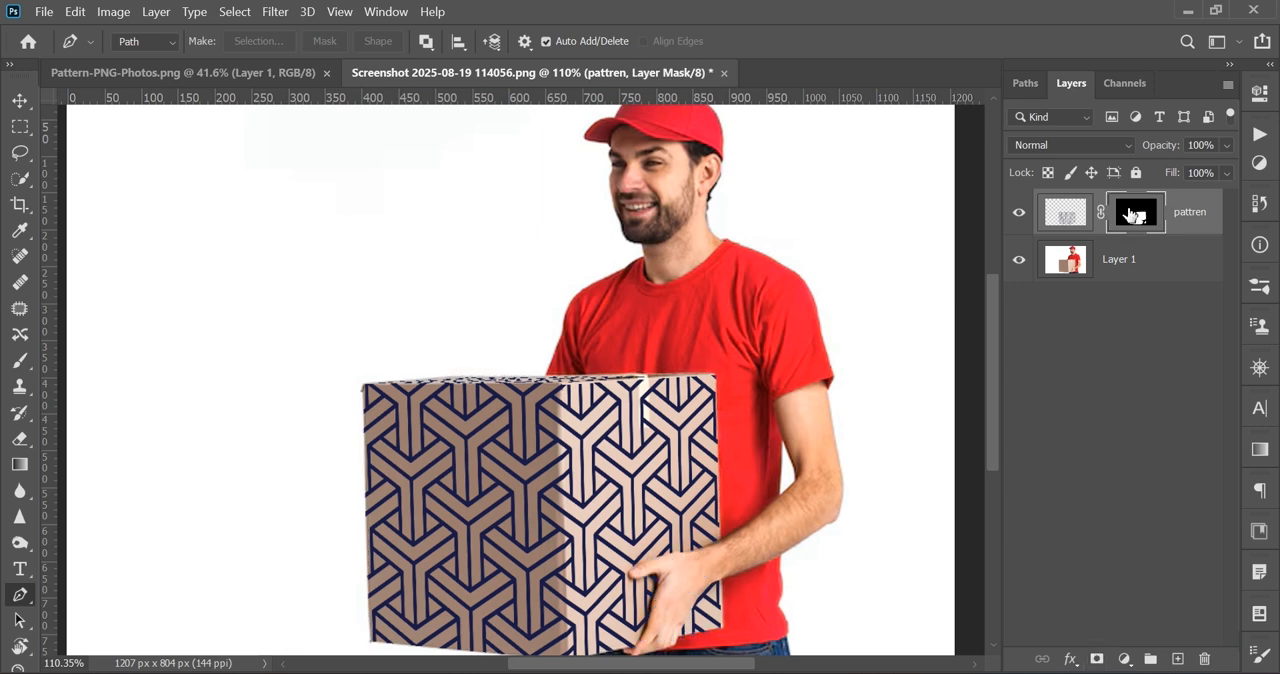
Step: Toggle the pattren layer's visibility to check the masked pattern against the plain box
scroll(632, 310, "down", 2)
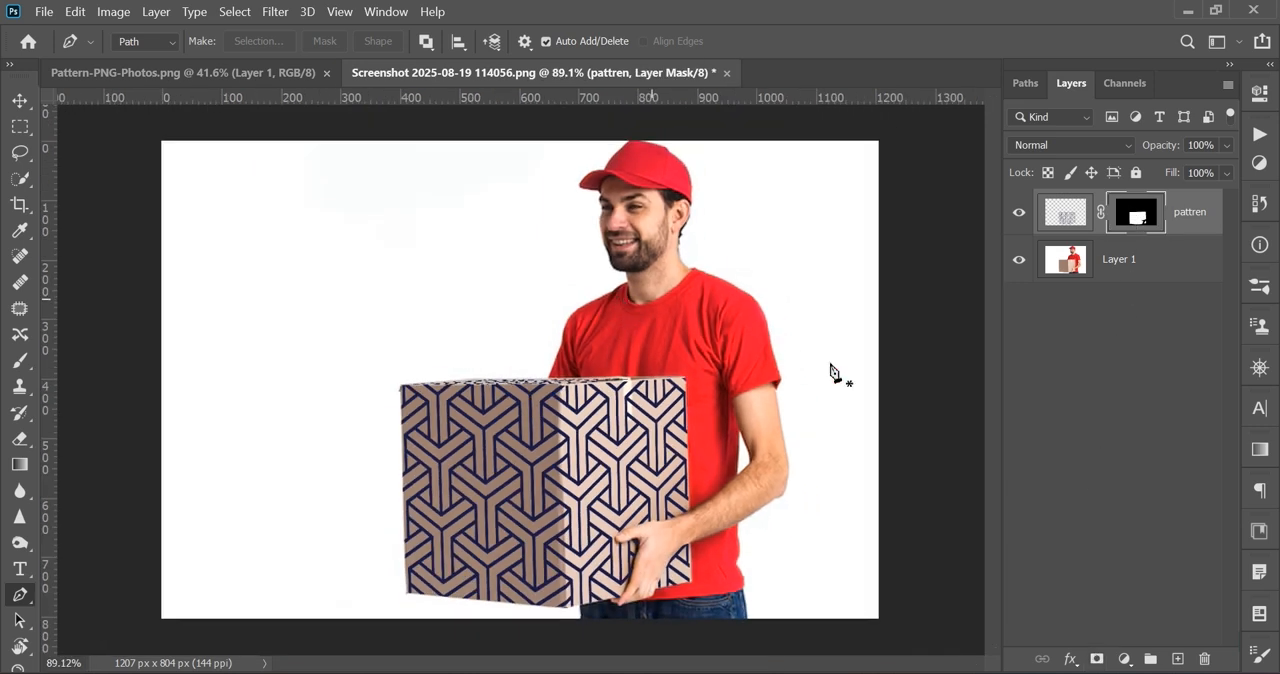
left_click(1019, 213)
left_click(1019, 213)
left_click(1019, 213)
left_click(1019, 213)
Step: Set the pattren layer's blend mode to Multiply and deselect the layer
left_click(1190, 220)
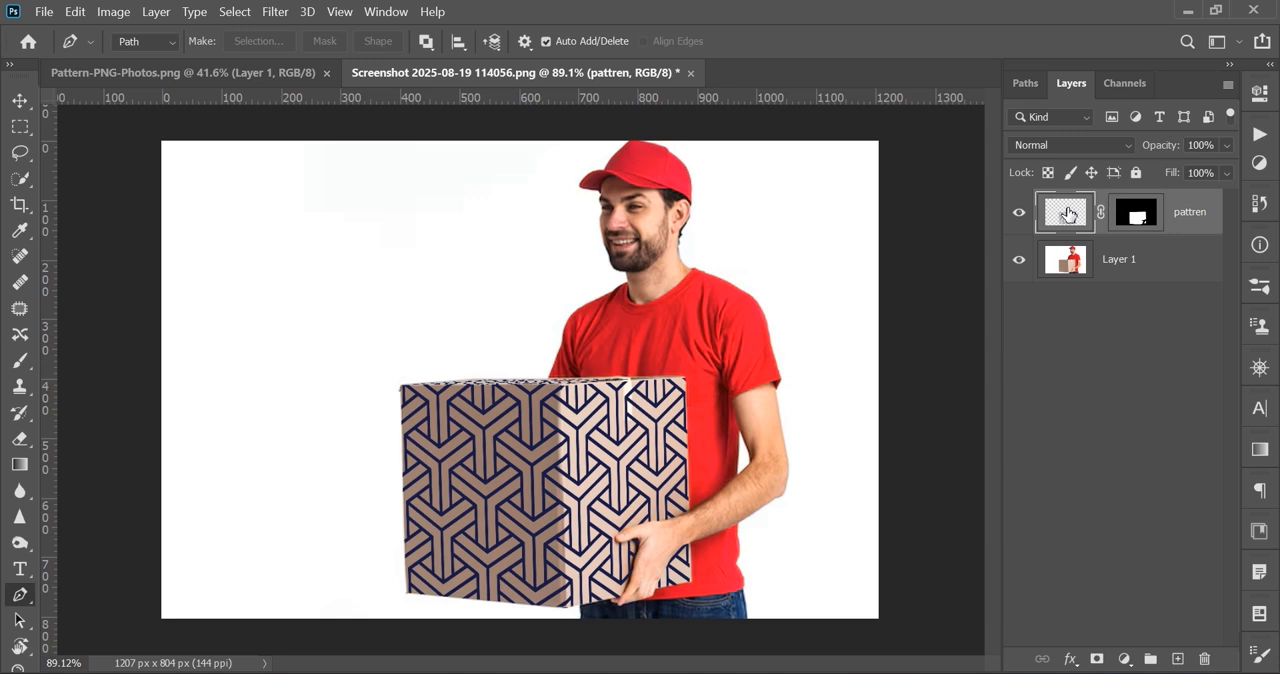
left_click(1071, 145)
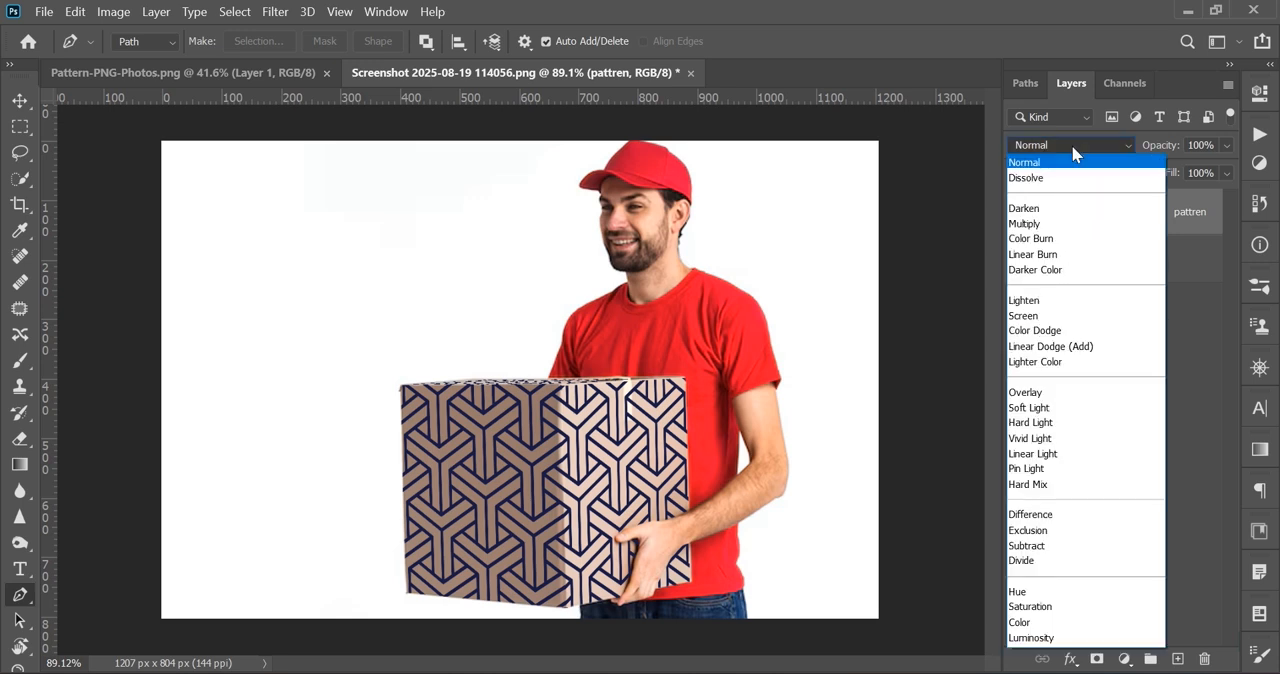
left_click(1025, 224)
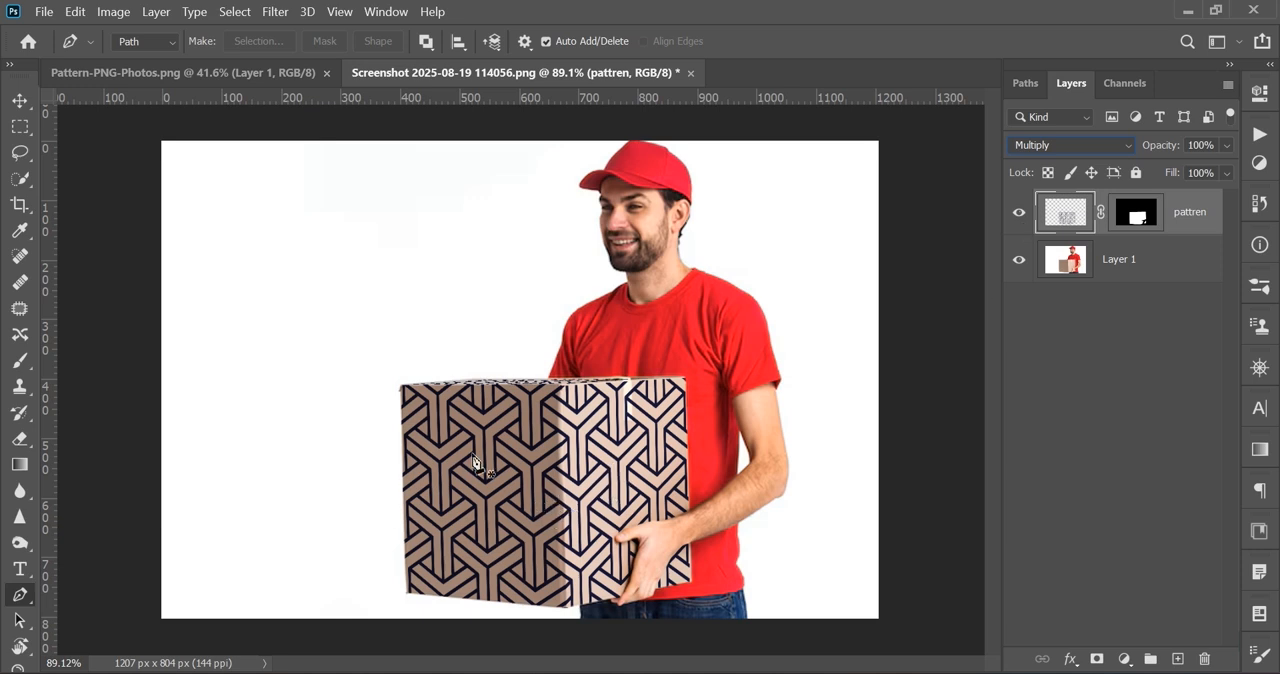
left_click(664, 413, "ctrl")
Step: Compare the box before and after the blended pattern by hiding and showing the pattren layer, leaving it shown
scroll(661, 302, "up", 1)
scroll(660, 301, "down", 5)
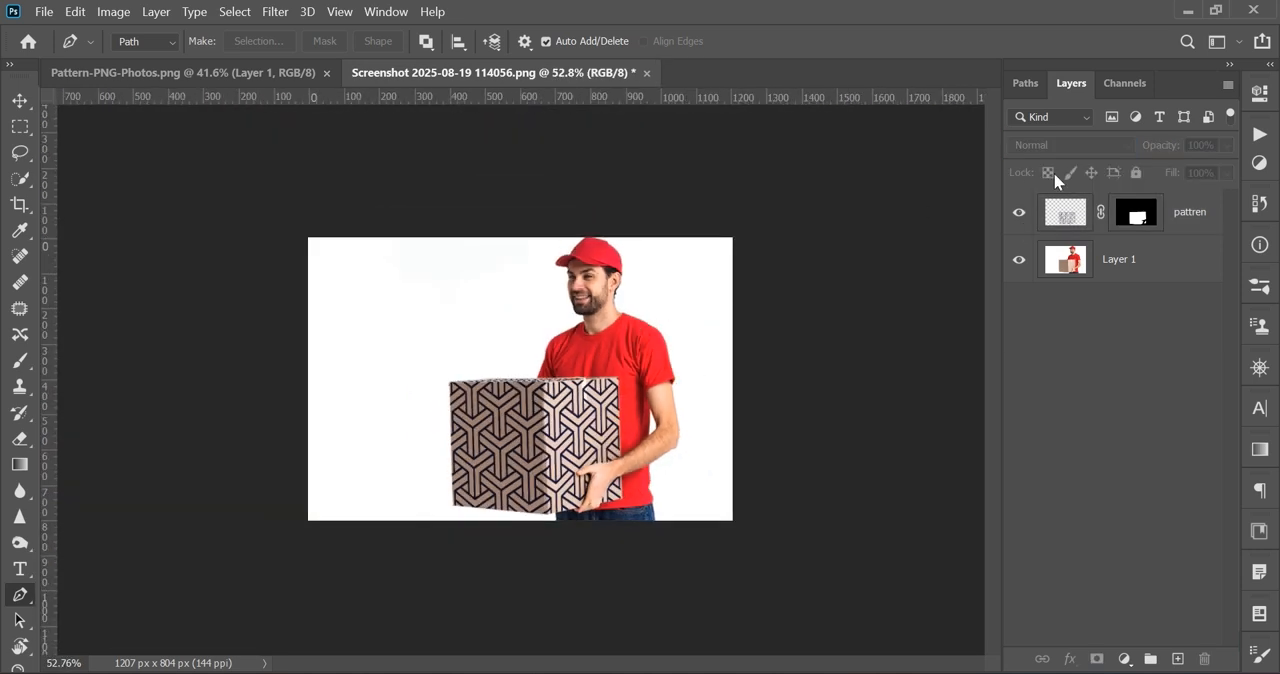
left_click(1019, 213)
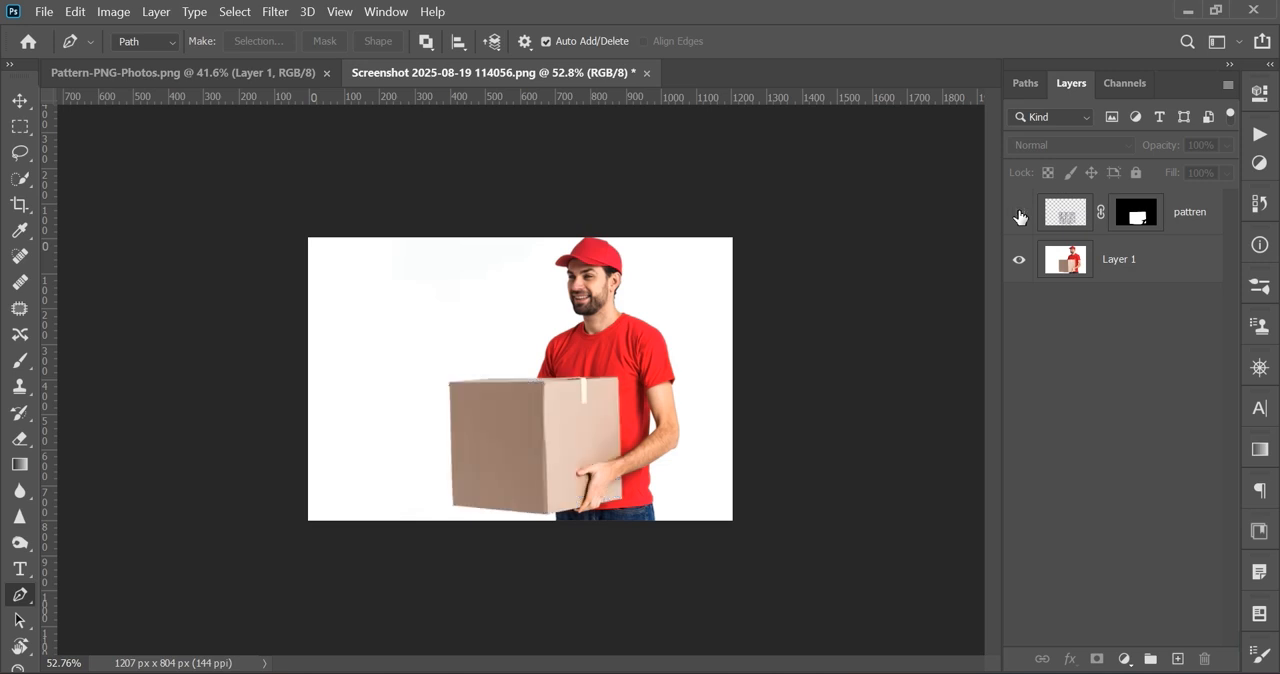
key("ctrl+1")
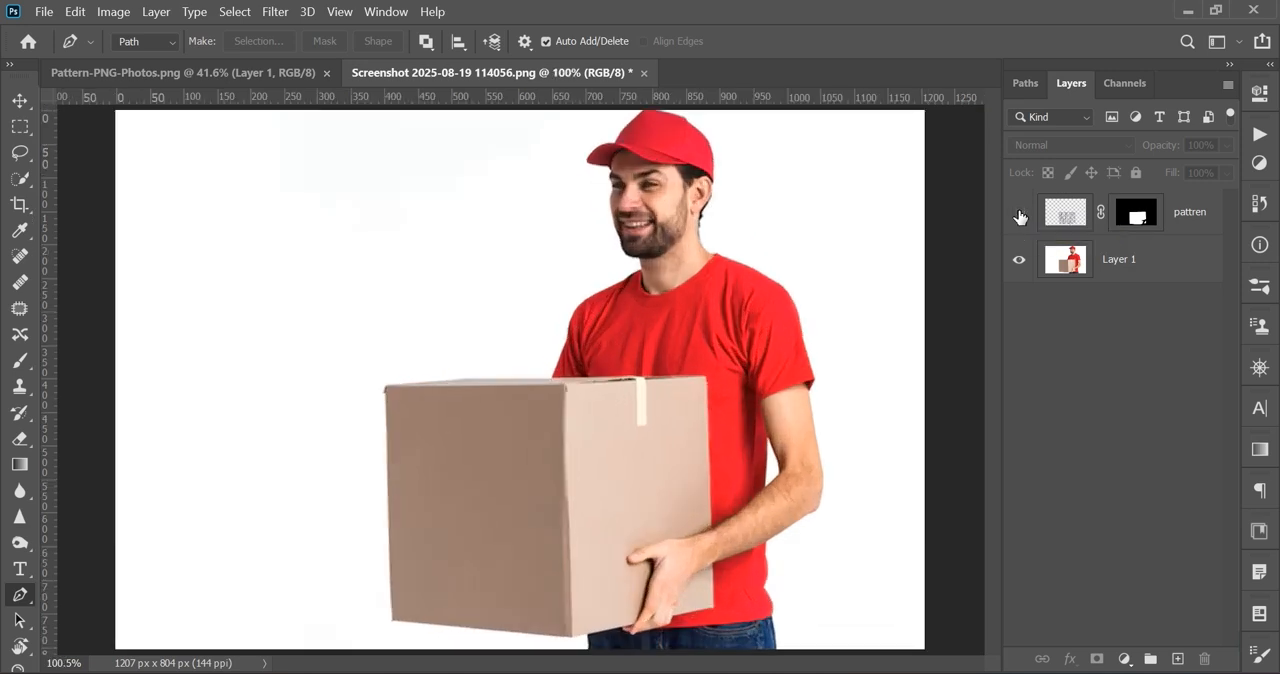
left_click(1019, 215)
scroll(808, 329, "down", 3)
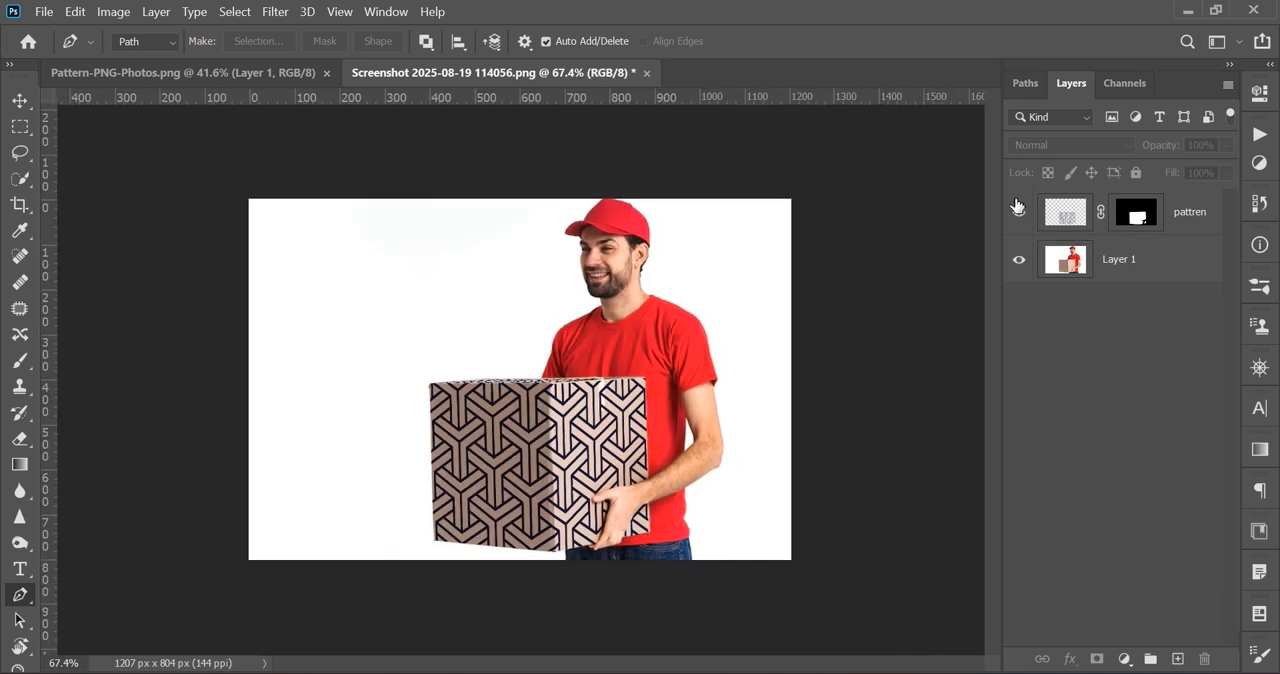
left_click(1018, 212)
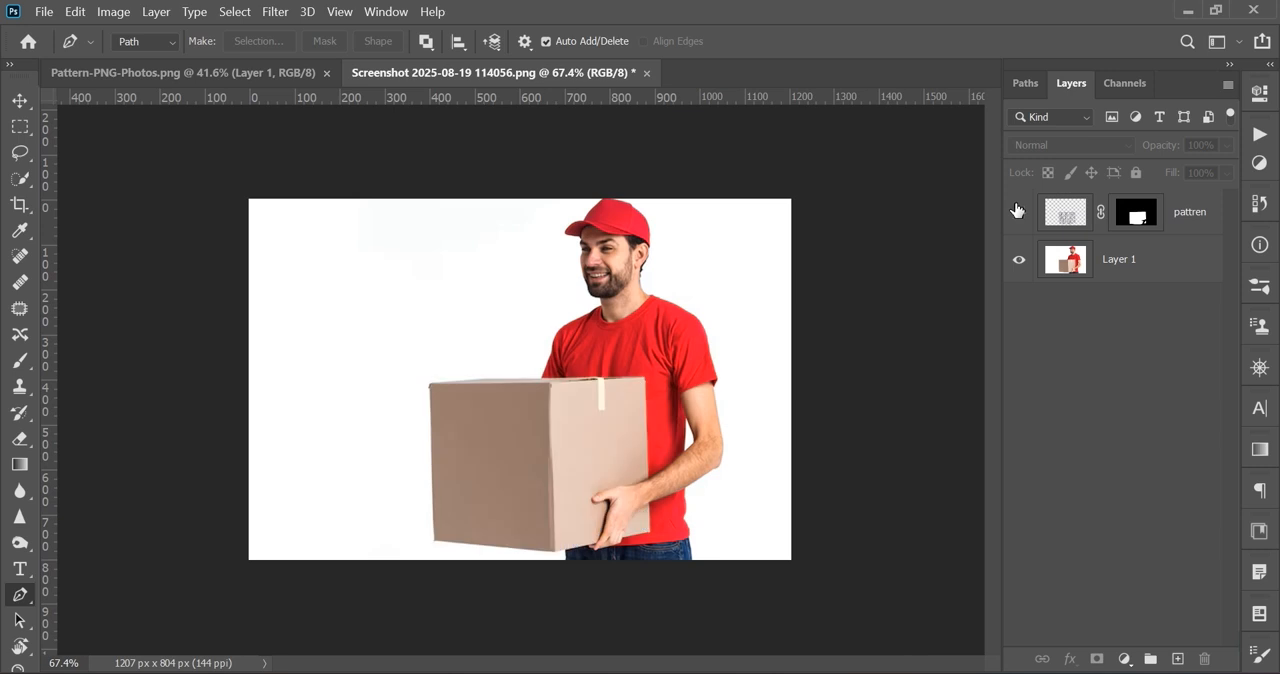
left_click(1018, 212)
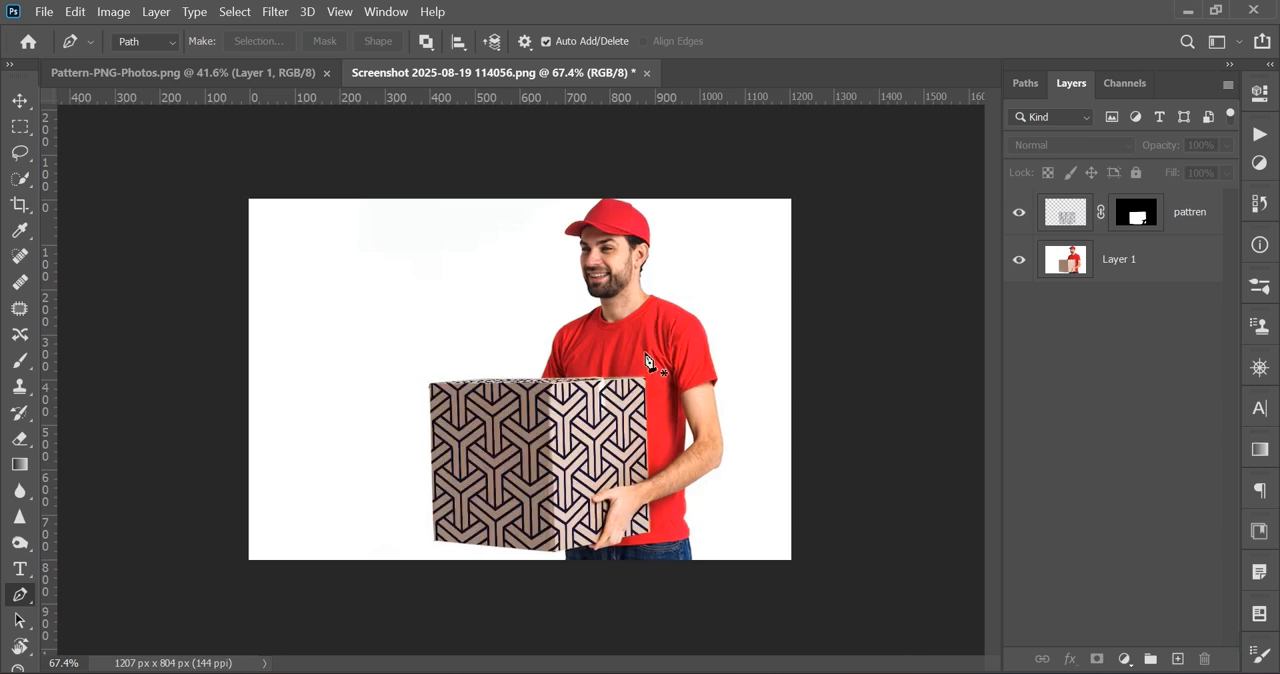
scroll(650, 362, "up", 2)
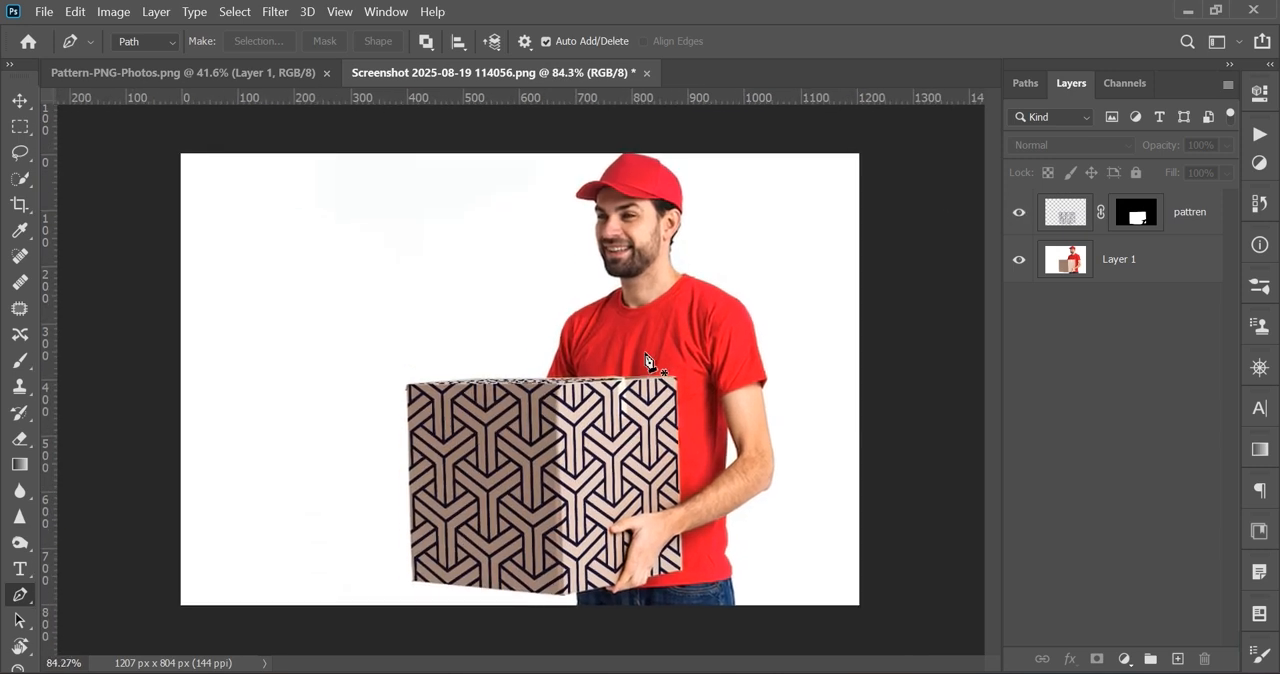